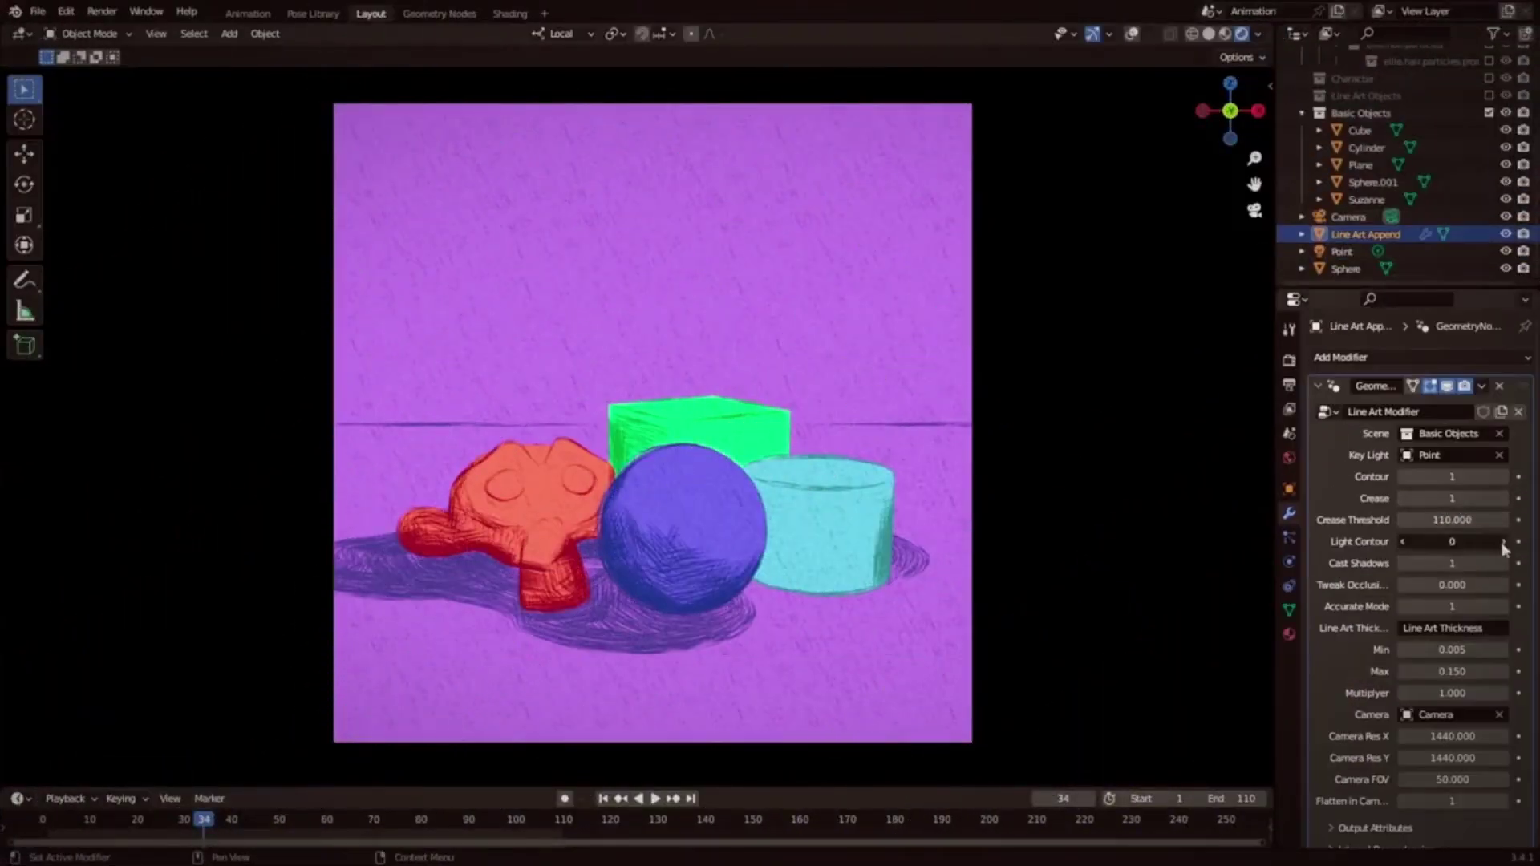
# - Reduce the Light Contour, Crease and Contour line-art settings and hide the Character collection
pyautogui.click(1405, 542)
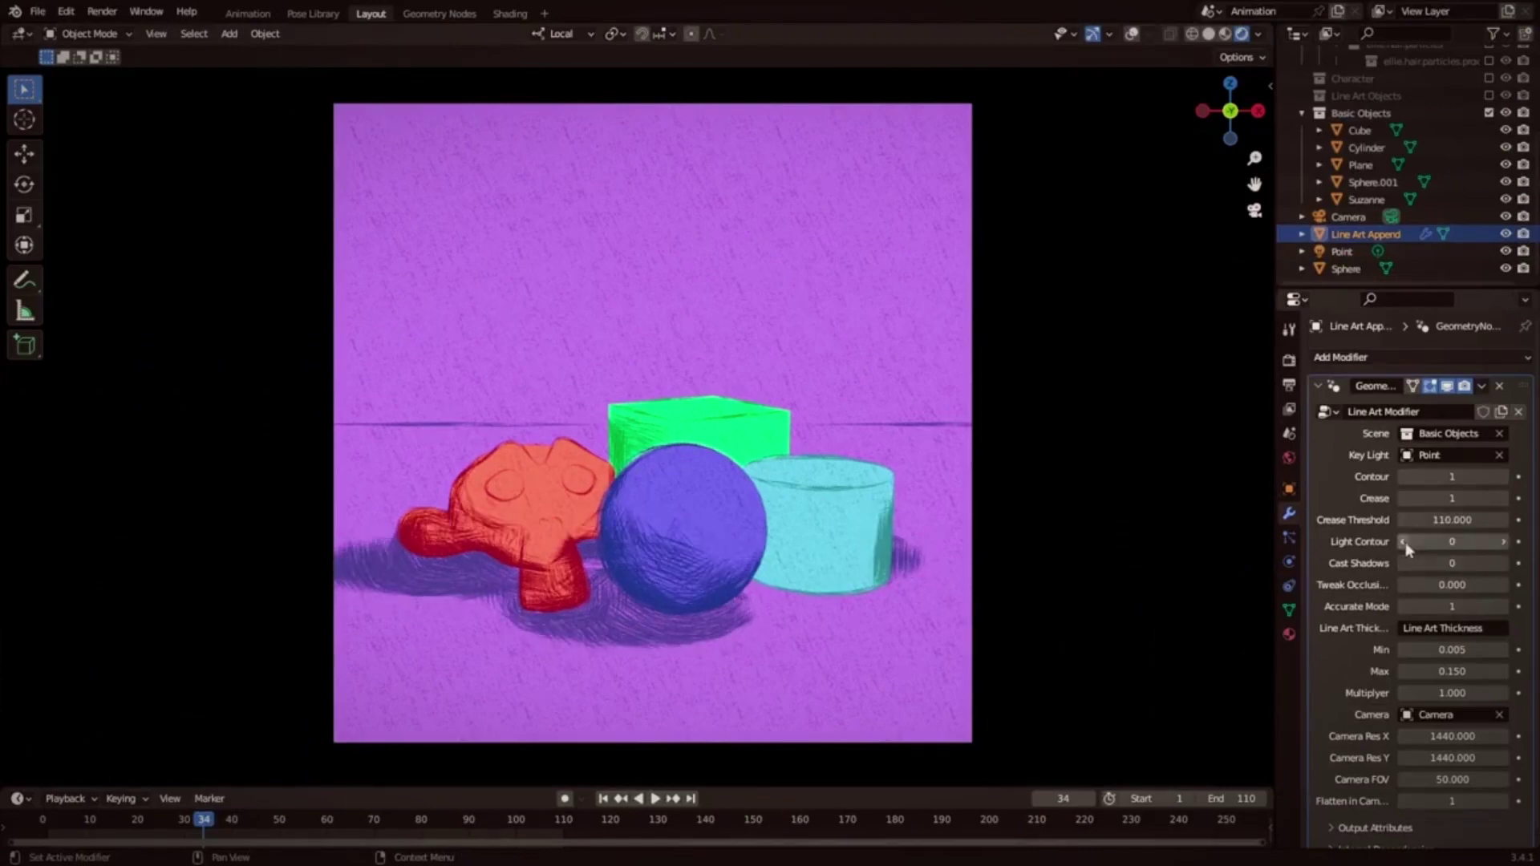
pyautogui.click(1404, 499)
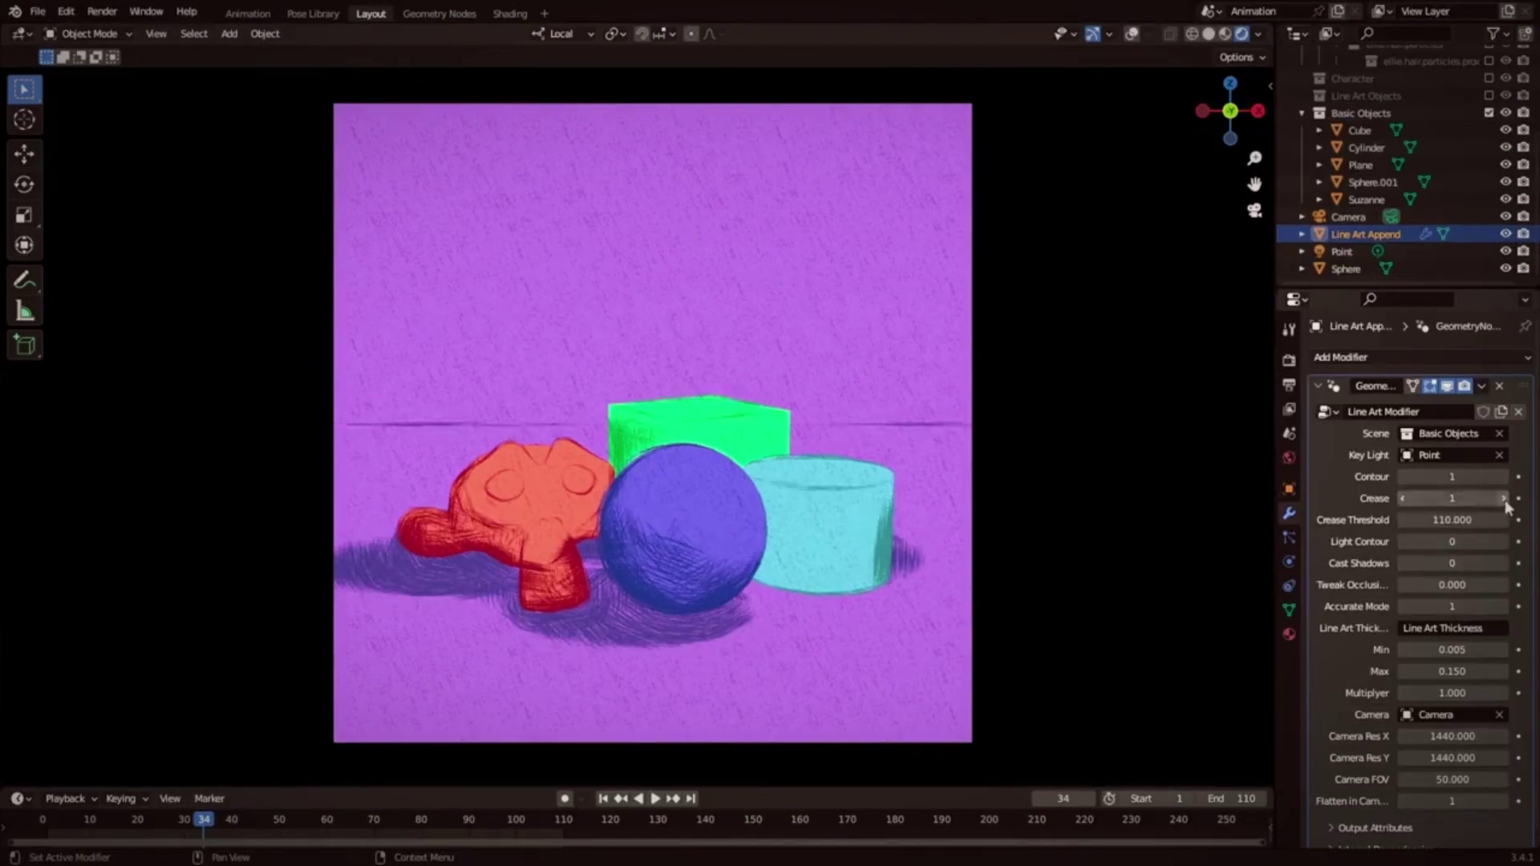
pyautogui.click(1403, 477)
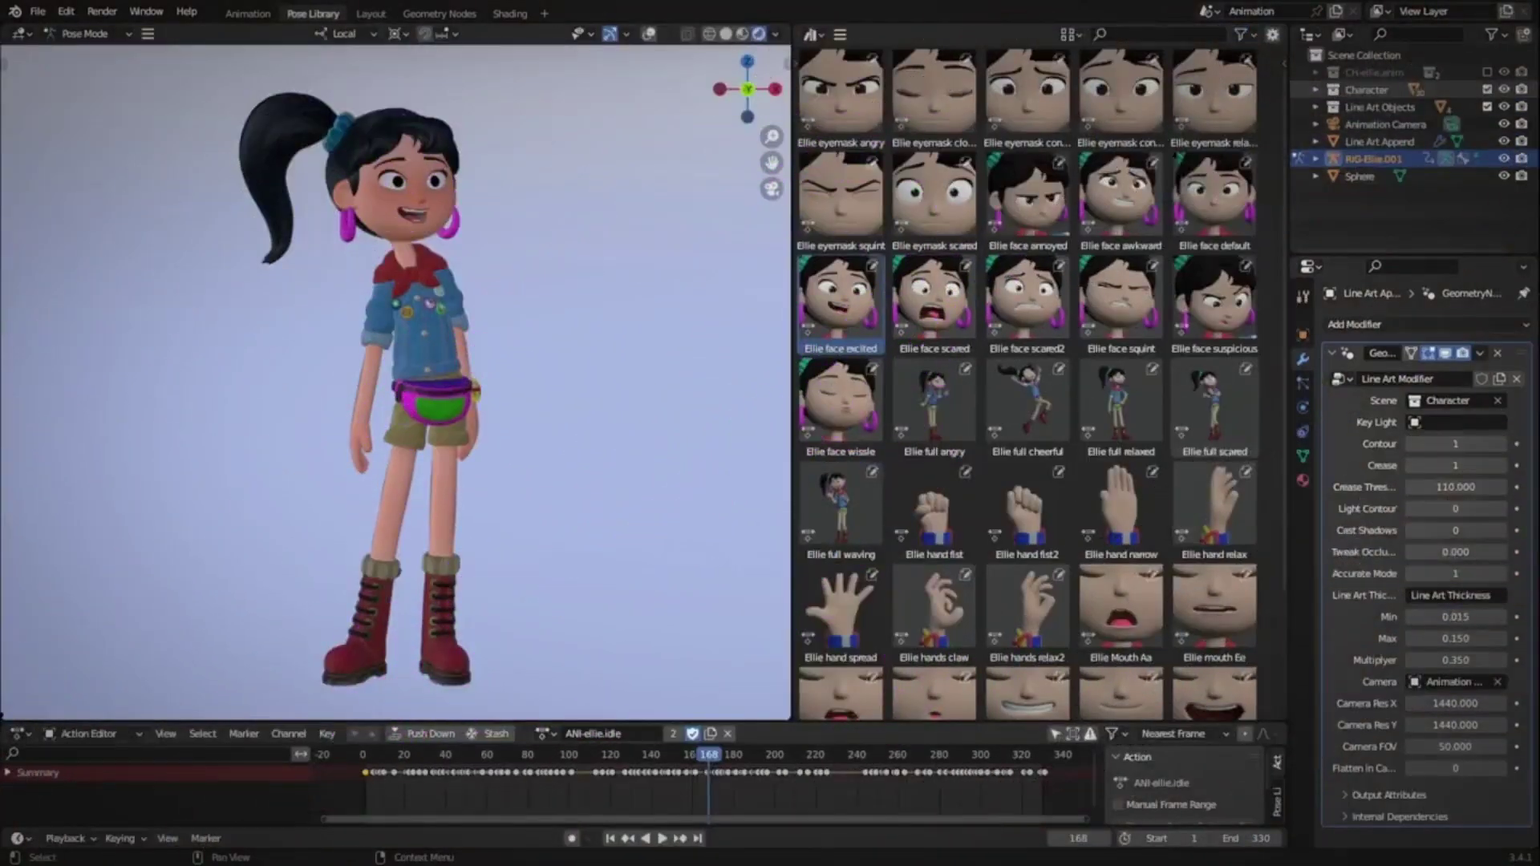
pyautogui.click(1487, 89)
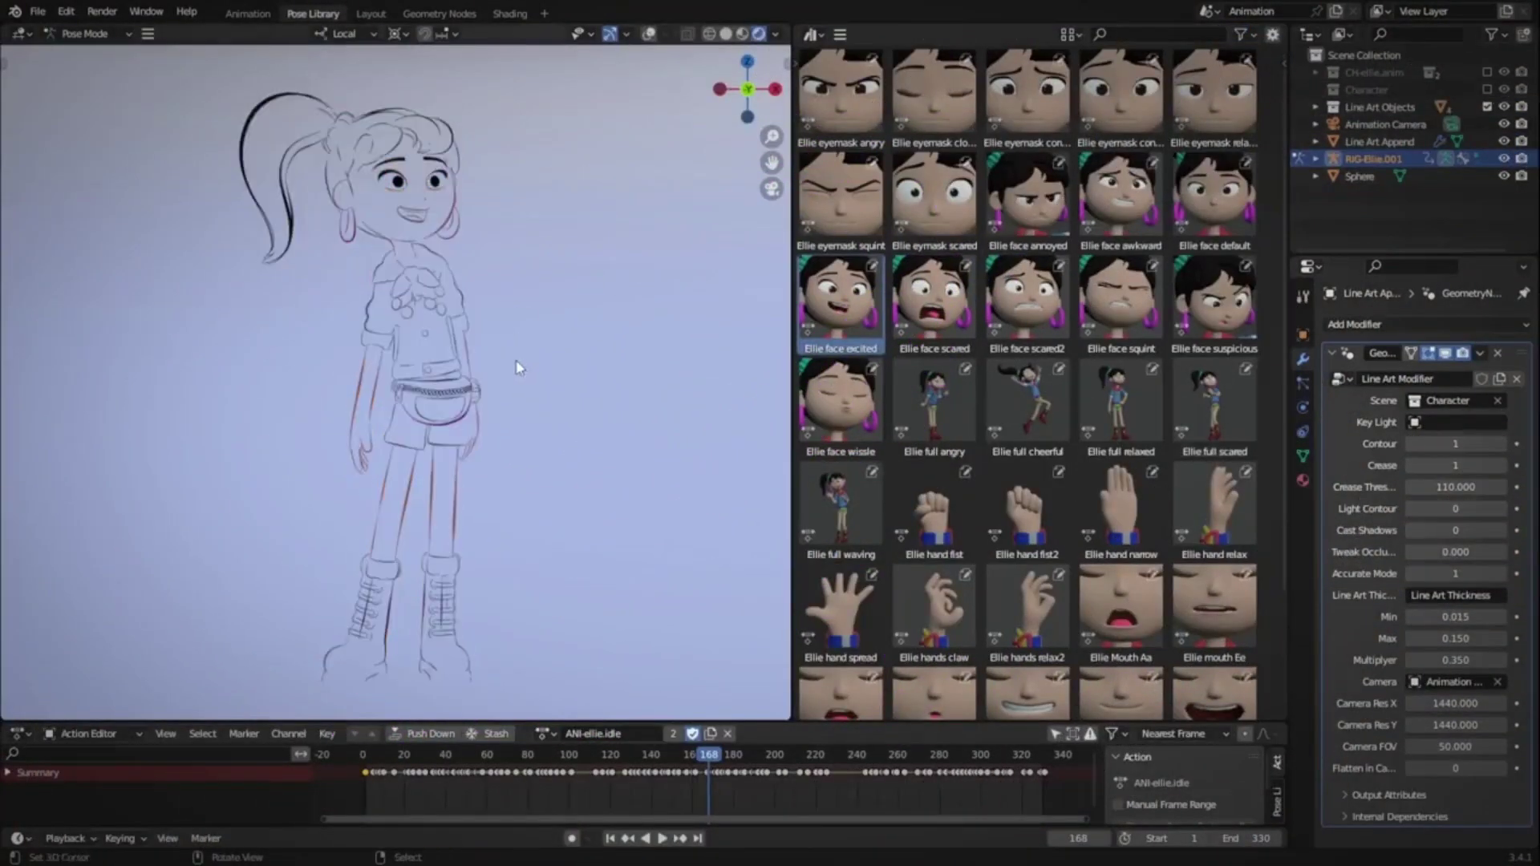
# - Apply Ellie's relaxed, waving, angry and scared full-body poses from the Pose Library
pyautogui.scroll(5, 516, 367)
pyautogui.moveTo(348, 423); pyautogui.dragTo(482, 417, button='middle')
pyautogui.doubleClick(1121, 405)
pyautogui.doubleClick(840, 505)
pyautogui.doubleClick(934, 410)
pyautogui.doubleClick(1214, 410)
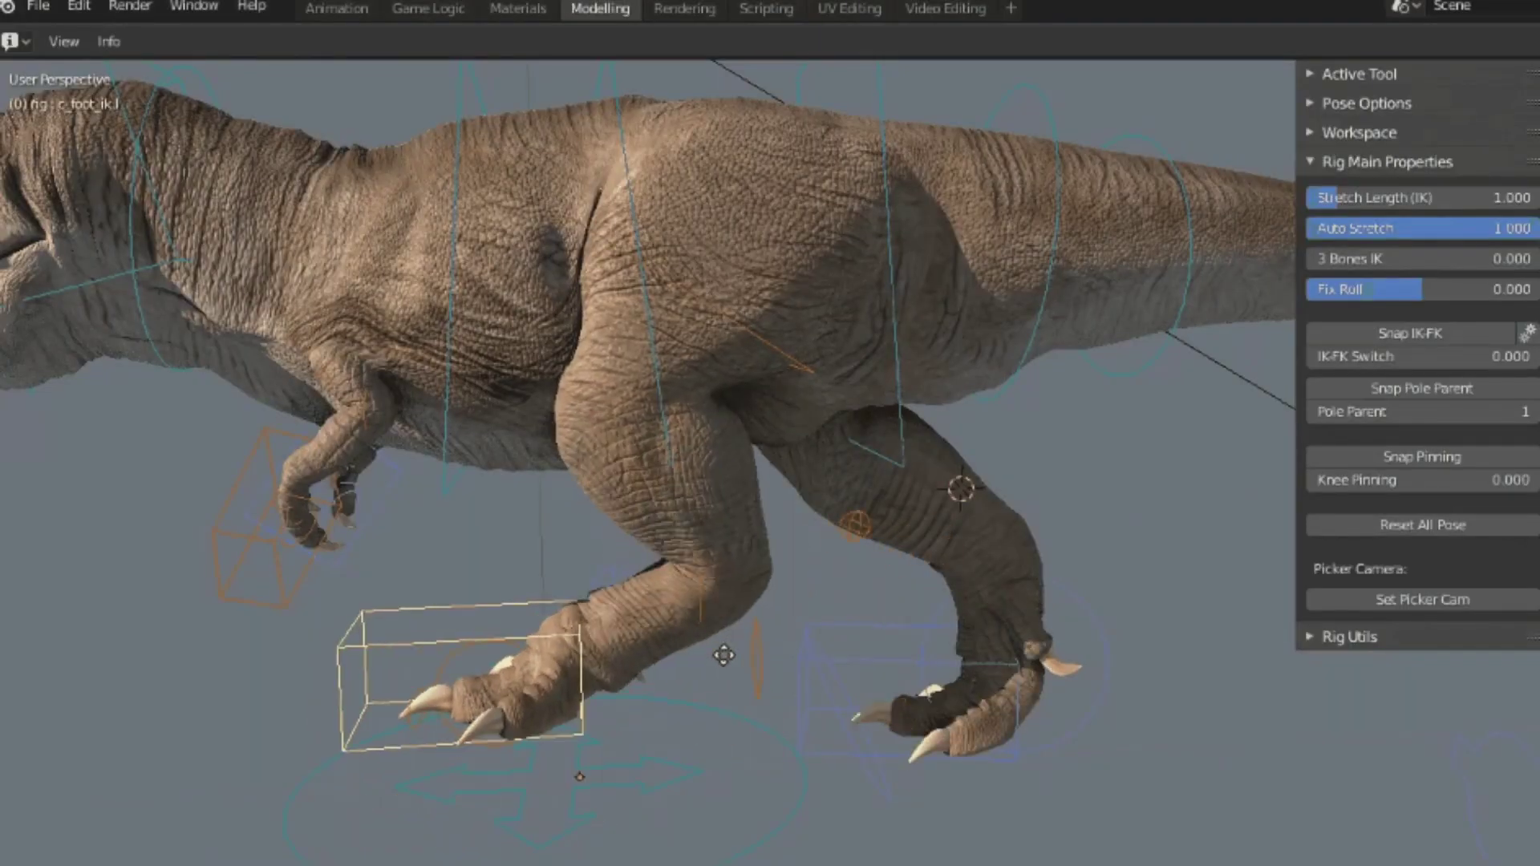
# - Lower the T-rex foot controller and show the Dress and Facial rig layers
pyautogui.click(746, 745)
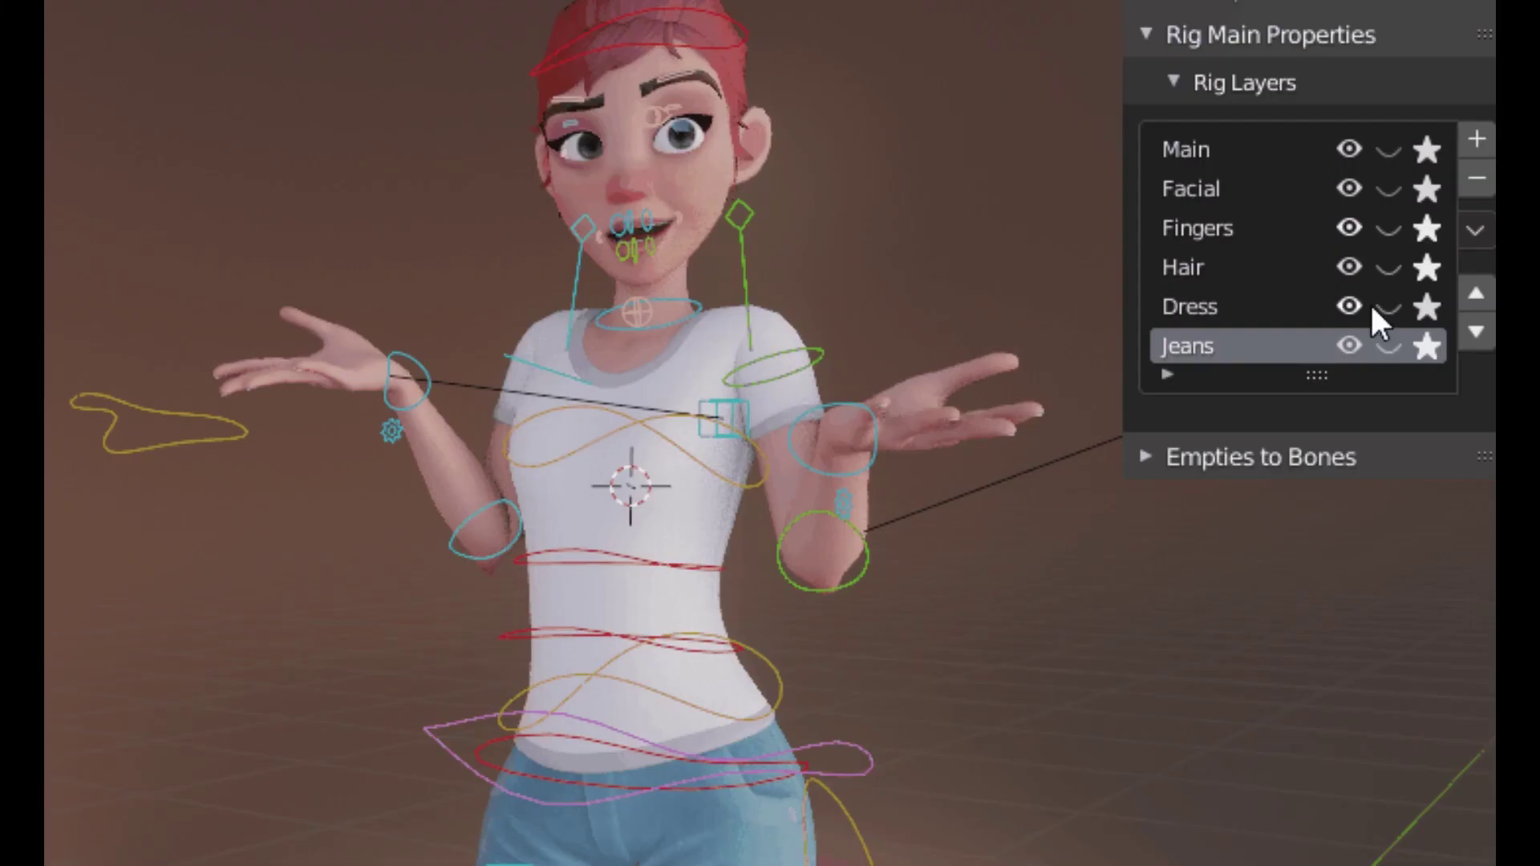
pyautogui.click(1361, 303)
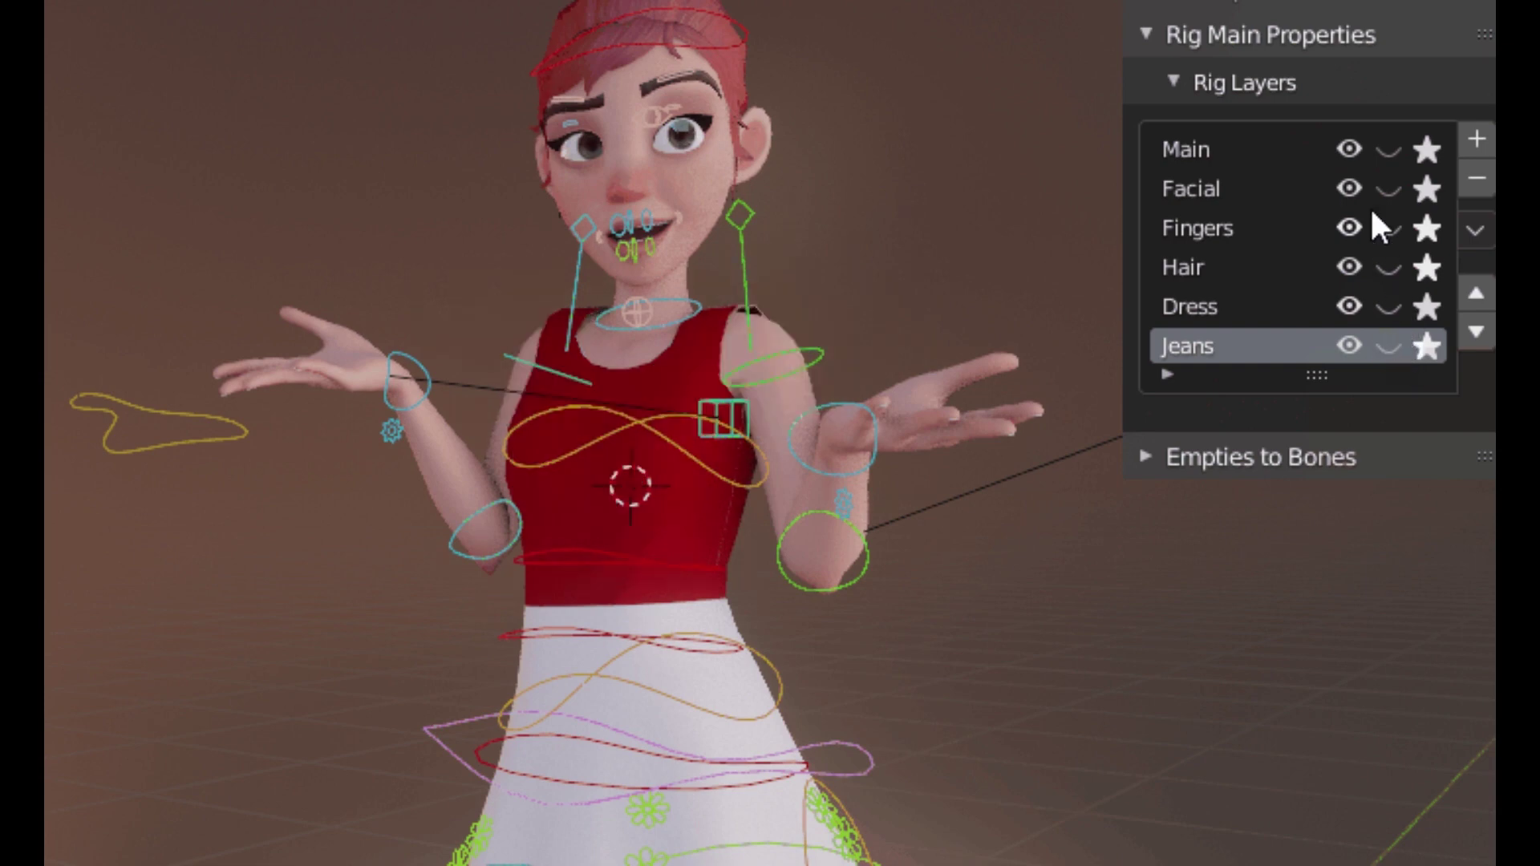
pyautogui.click(1350, 187)
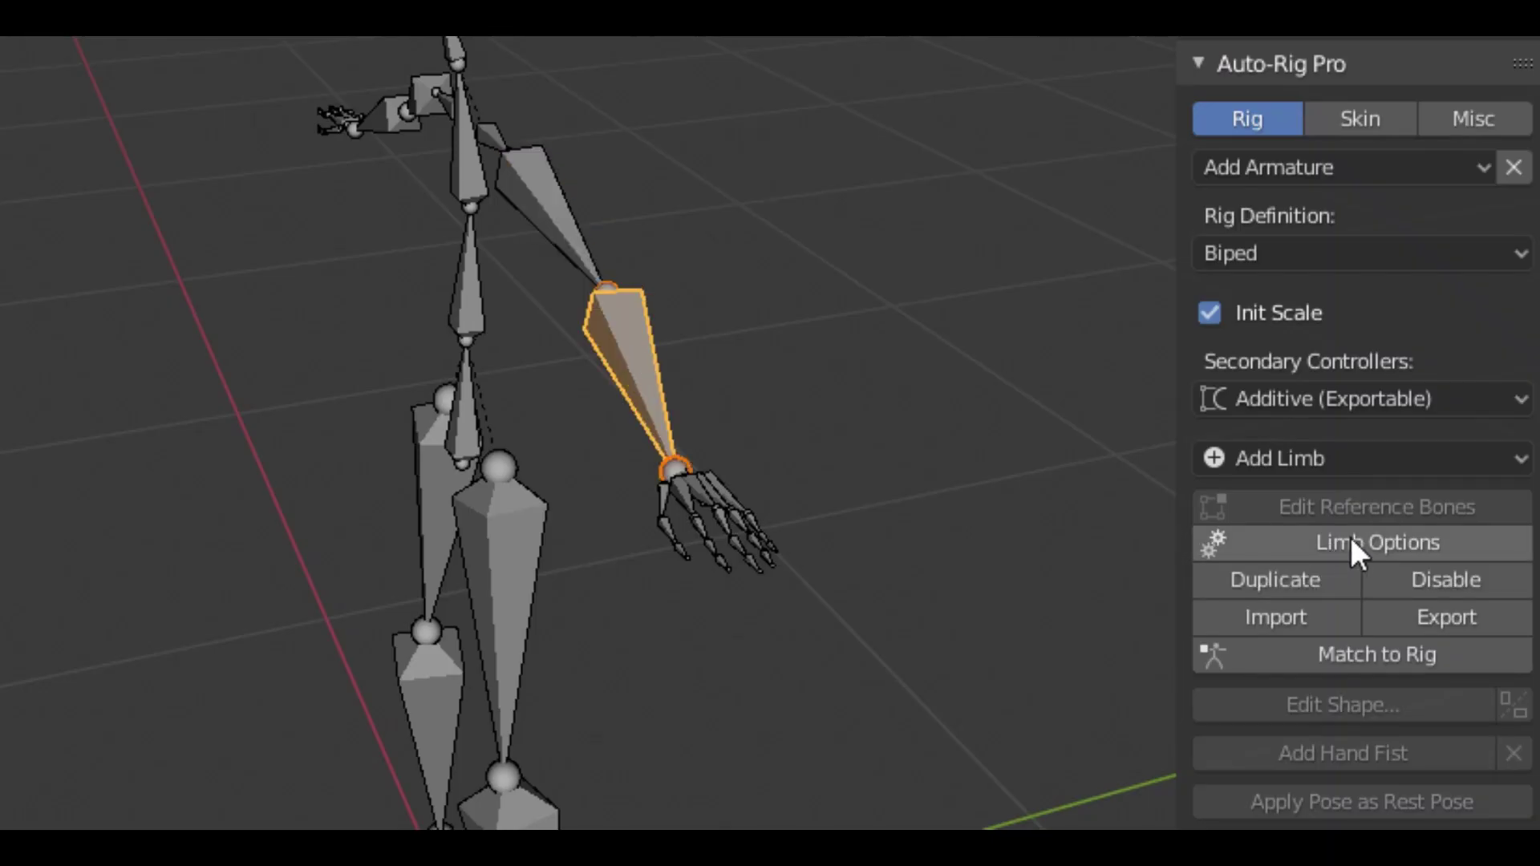
# - Open the arm limb options, then test-curl the finger controls and rotate the wrist
pyautogui.click(1350, 537)
pyautogui.moveTo(1306, 542); pyautogui.dragTo(421, 181)
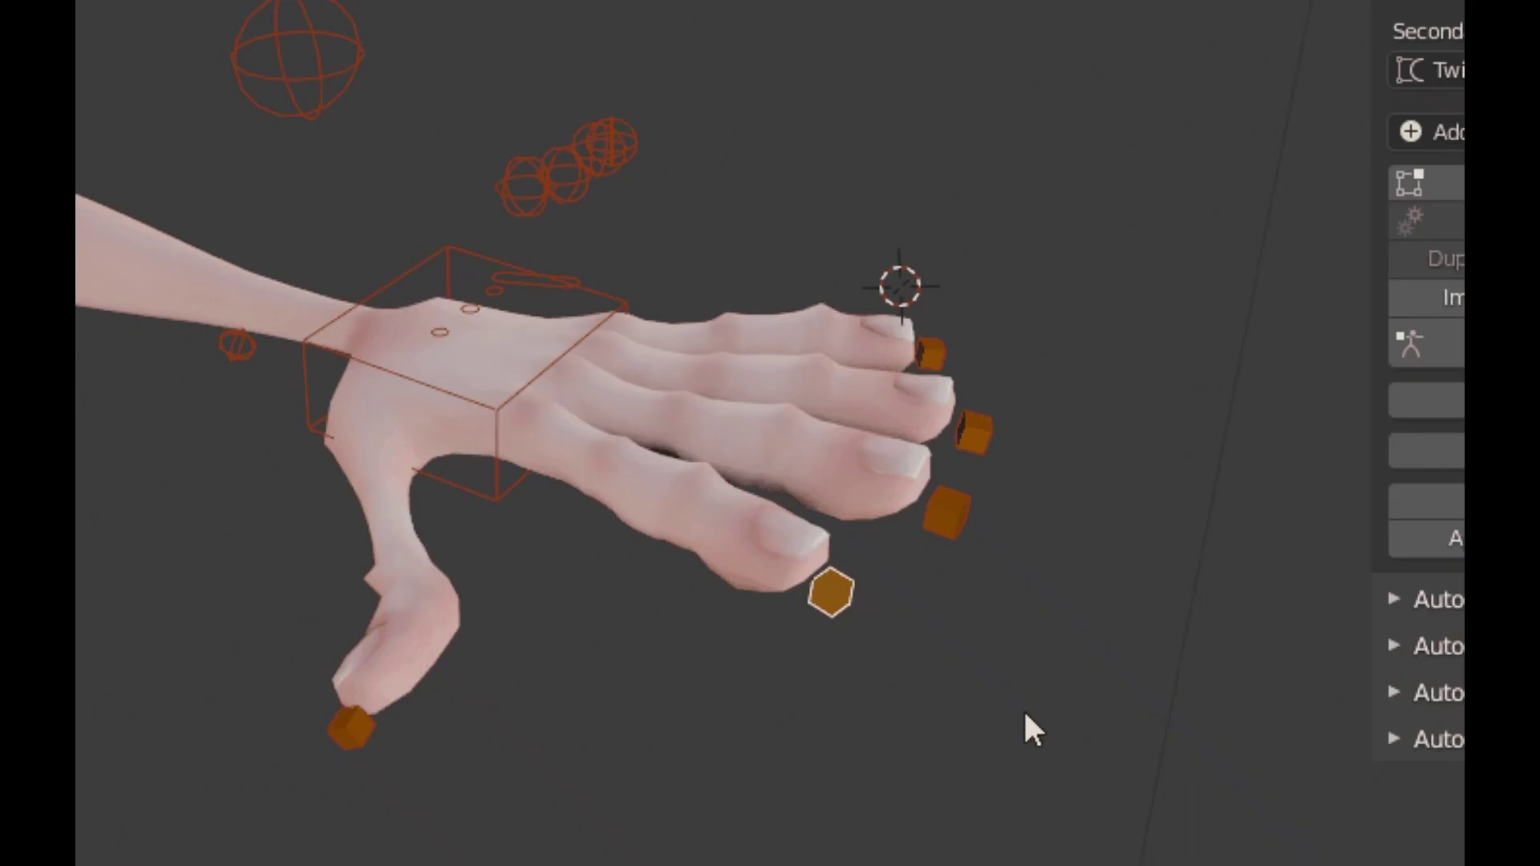
pyautogui.press('g')
pyautogui.rightClick(960, 507)
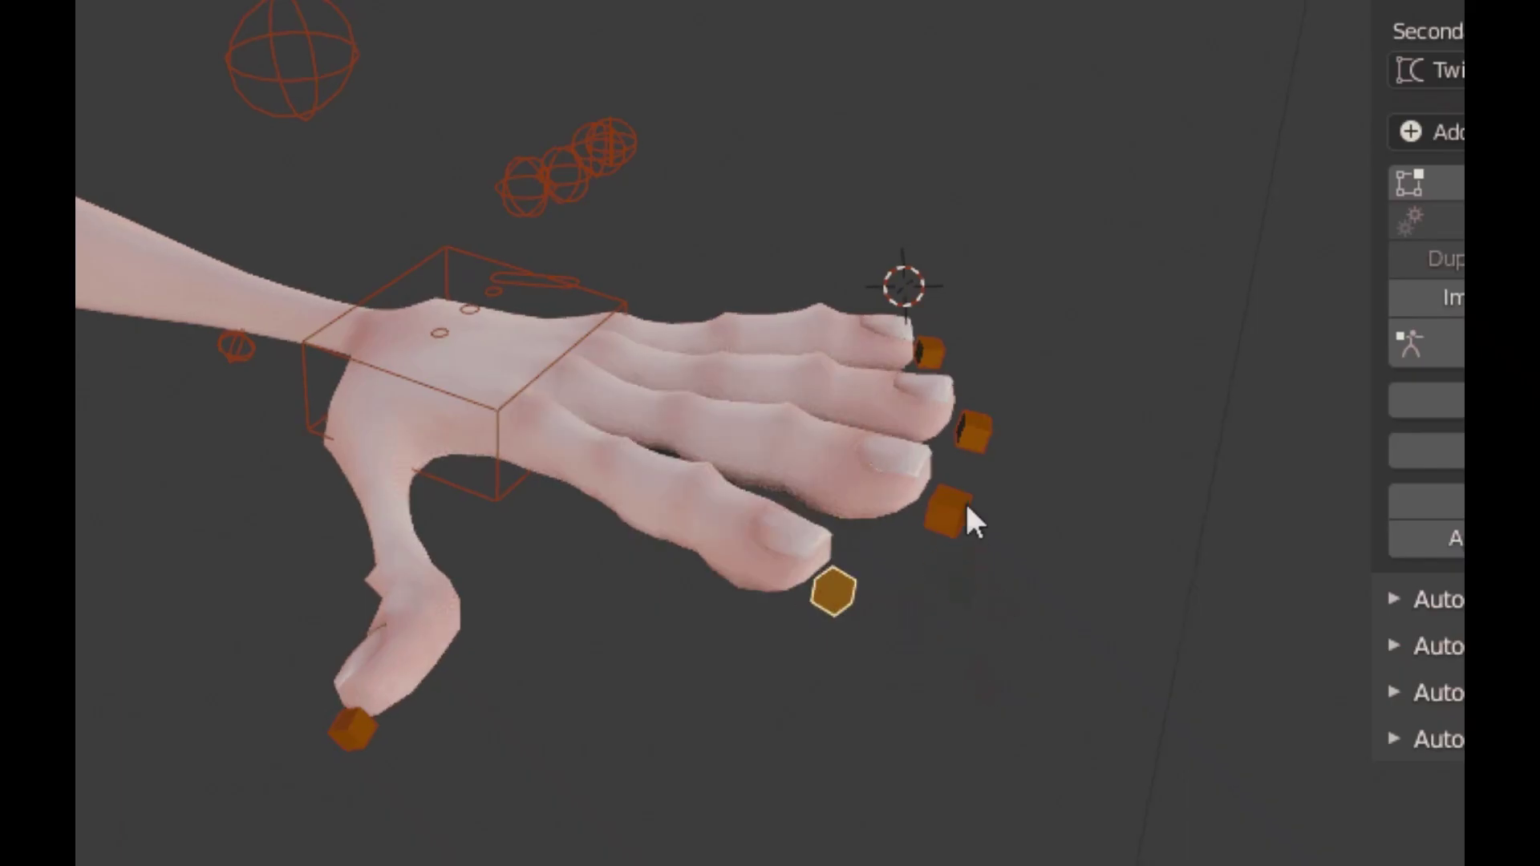
pyautogui.press('g')
pyautogui.rightClick(977, 430)
pyautogui.press('g')
pyautogui.rightClick(1007, 351)
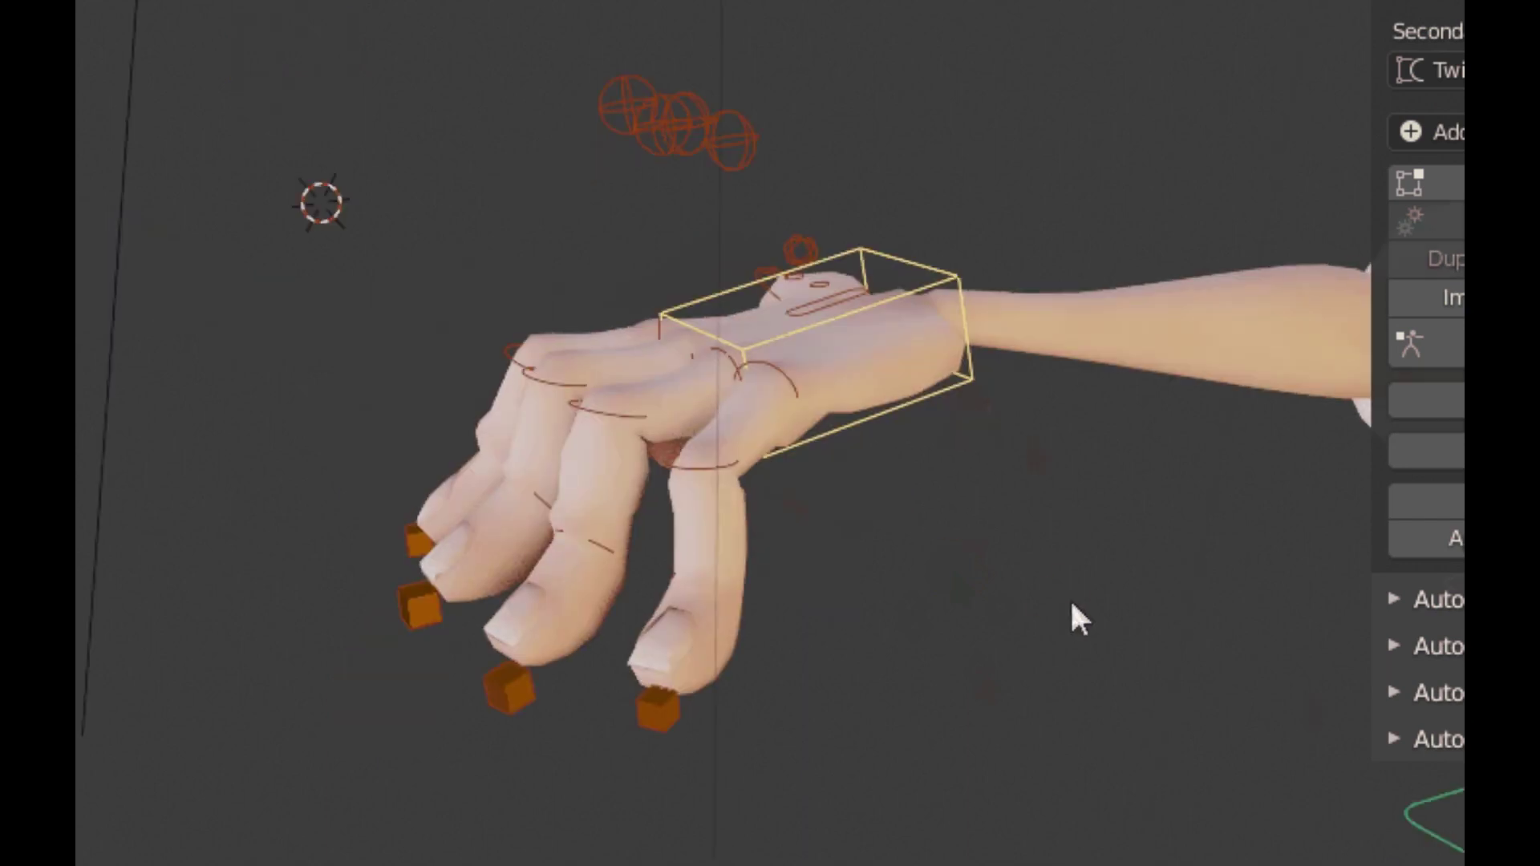
pyautogui.press('r')
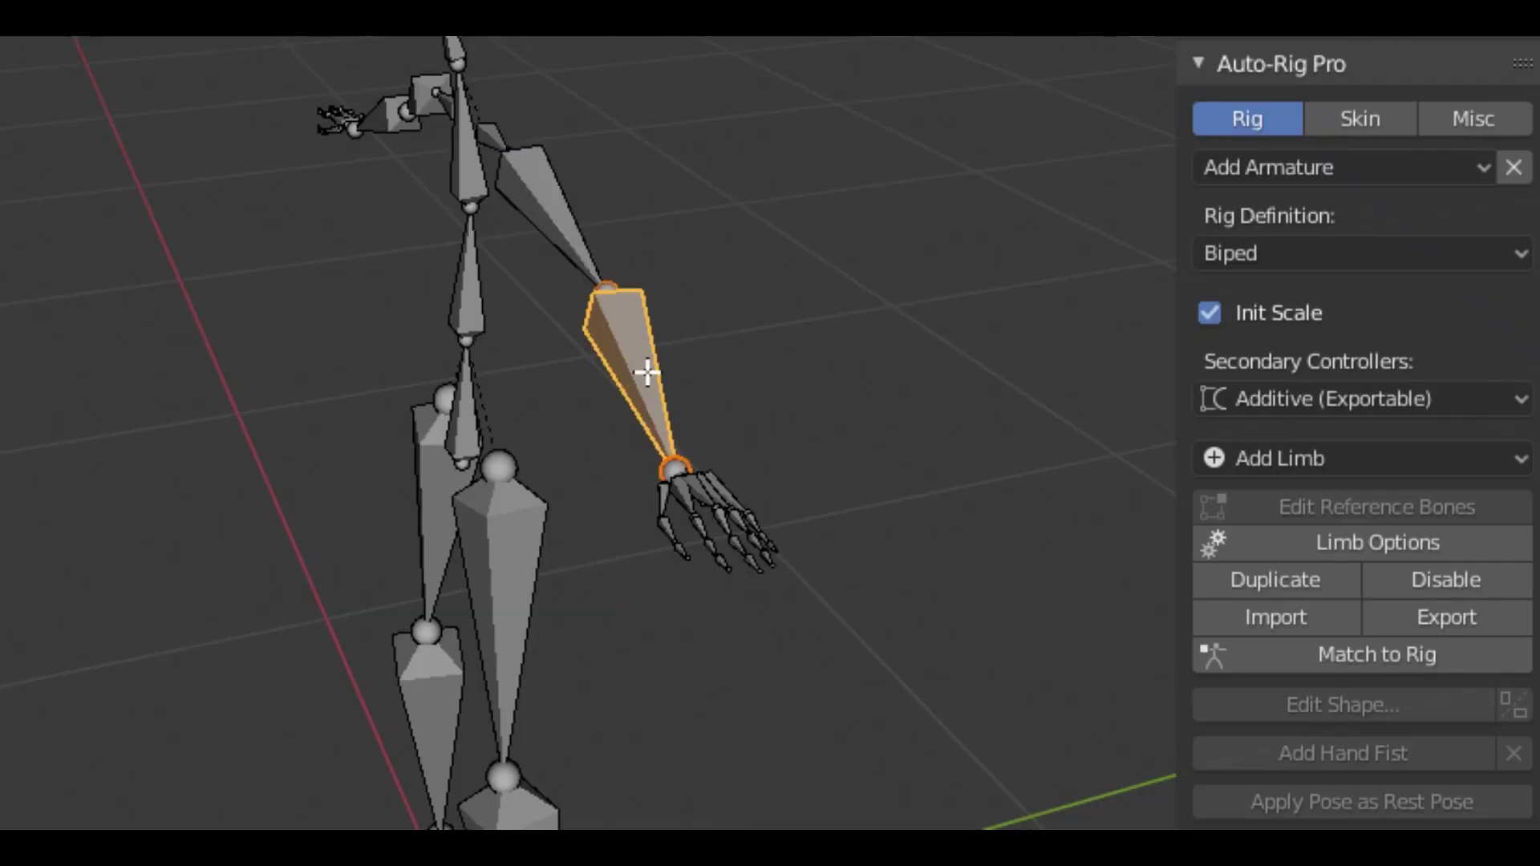
# - Reopen the arm limb options and turn off the Middle finger shape
pyautogui.click(1353, 546)
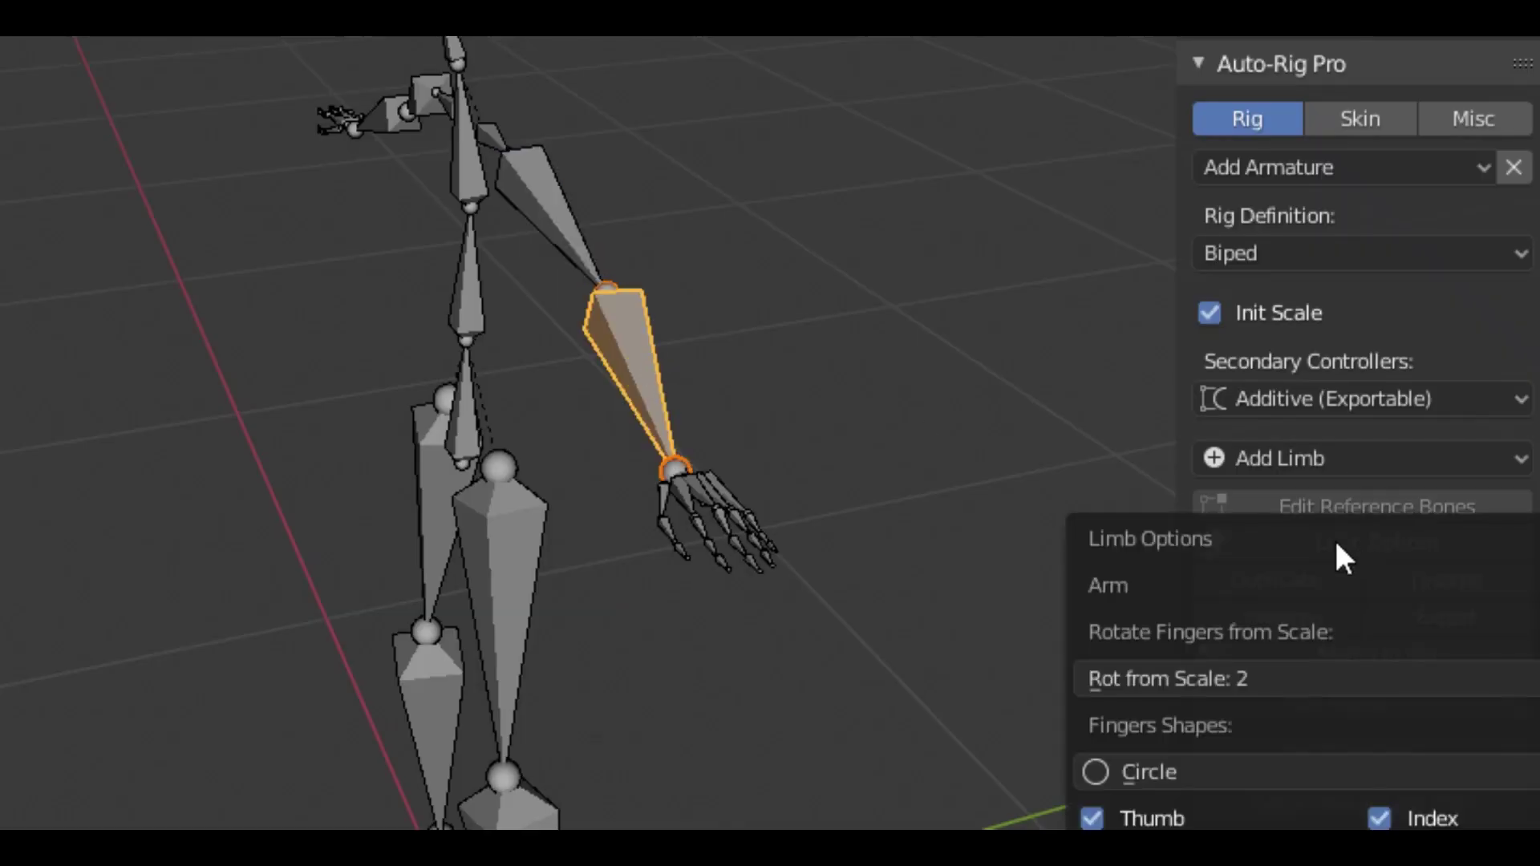
pyautogui.moveTo(1306, 542); pyautogui.dragTo(422, 186)
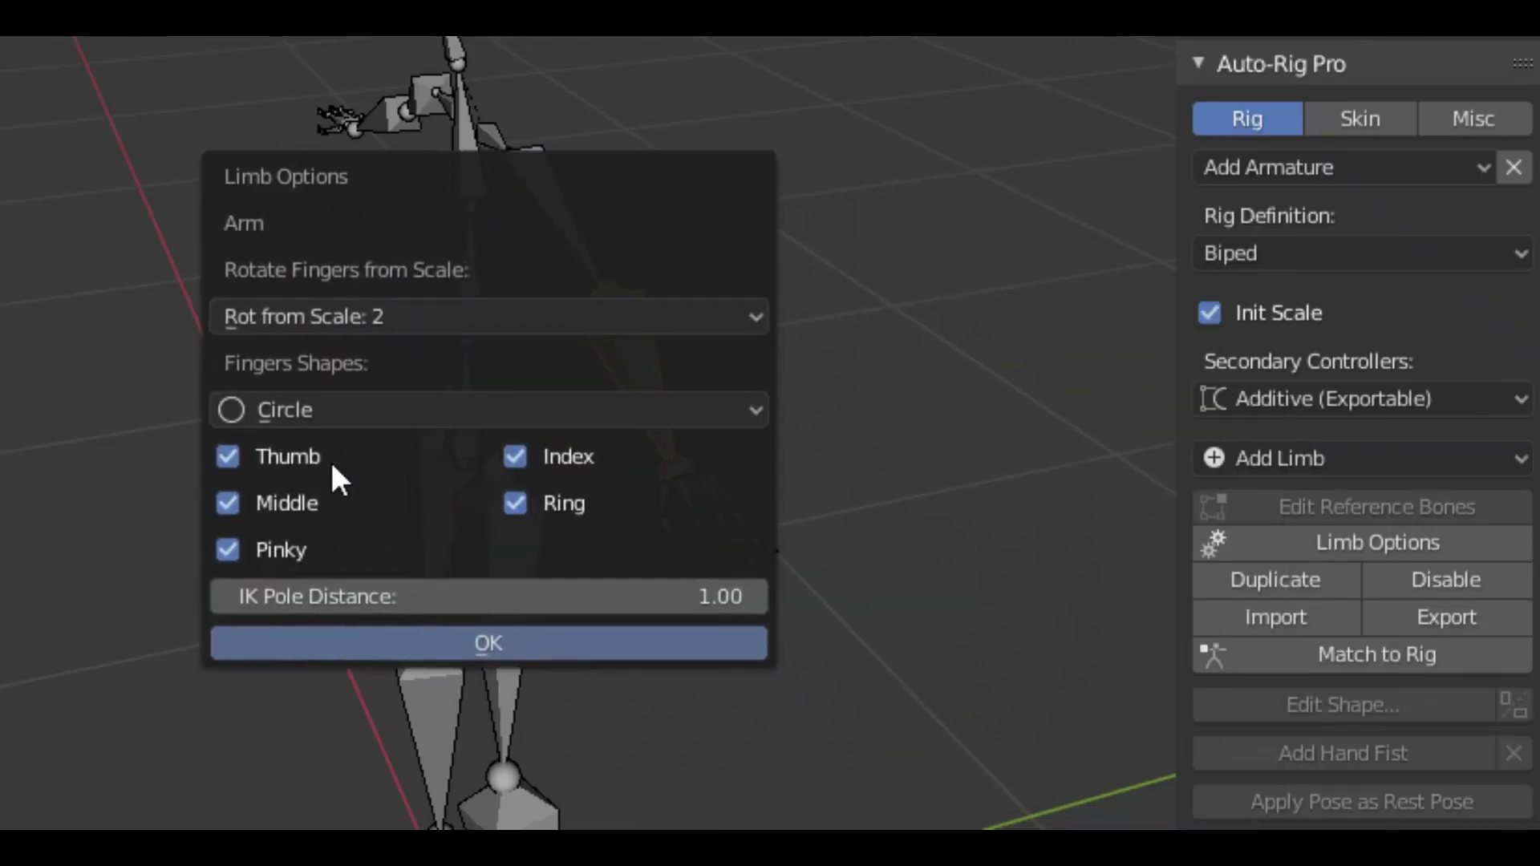
pyautogui.moveTo(287, 475); pyautogui.dragTo(287, 504)
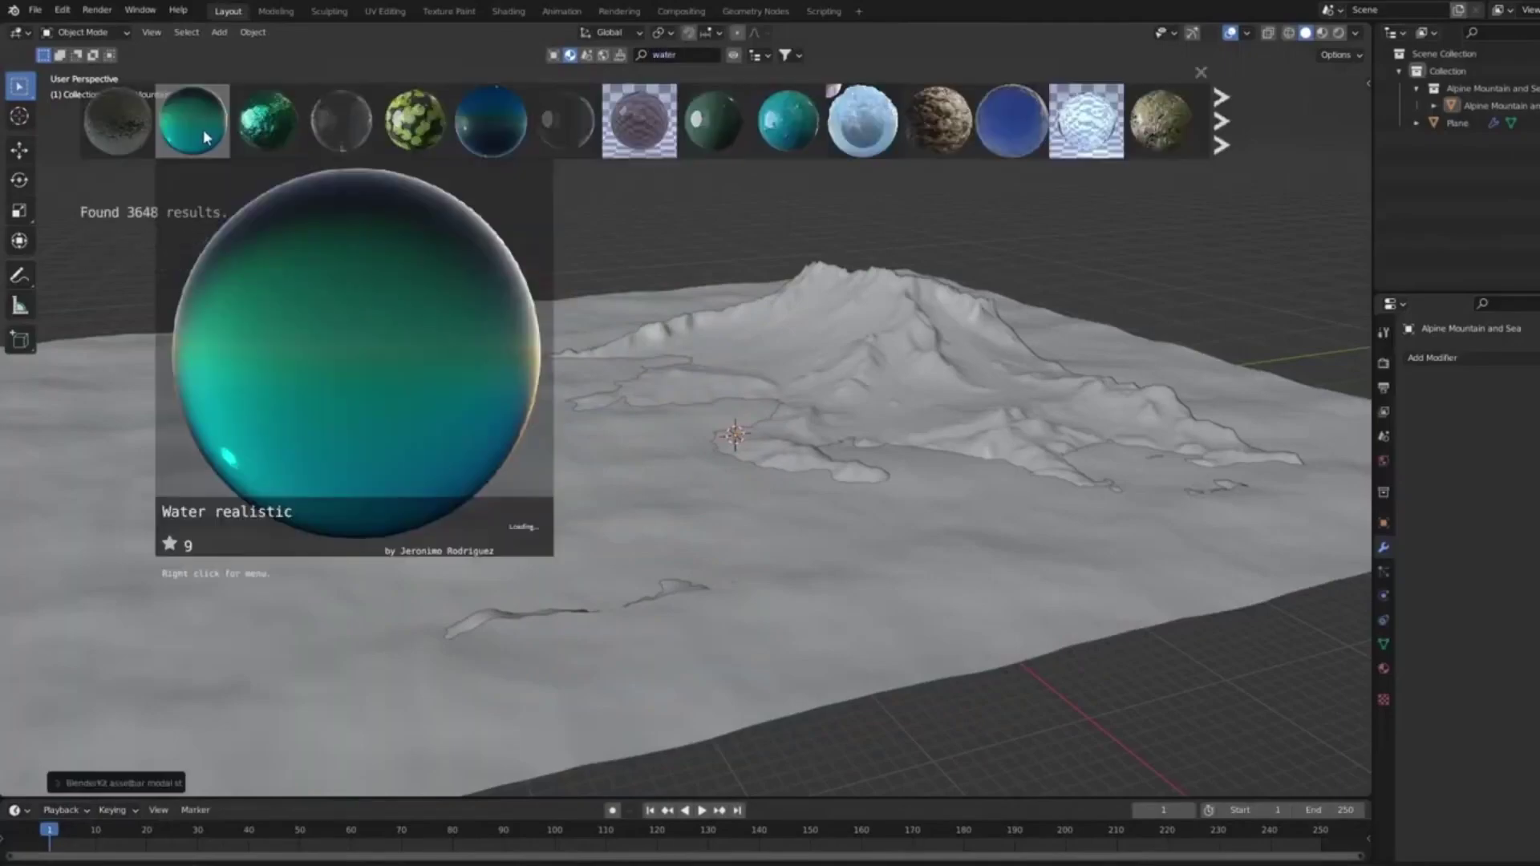
# - Apply the Water realistic material to the mountain terrain
pyautogui.moveTo(201, 120); pyautogui.dragTo(190, 377)
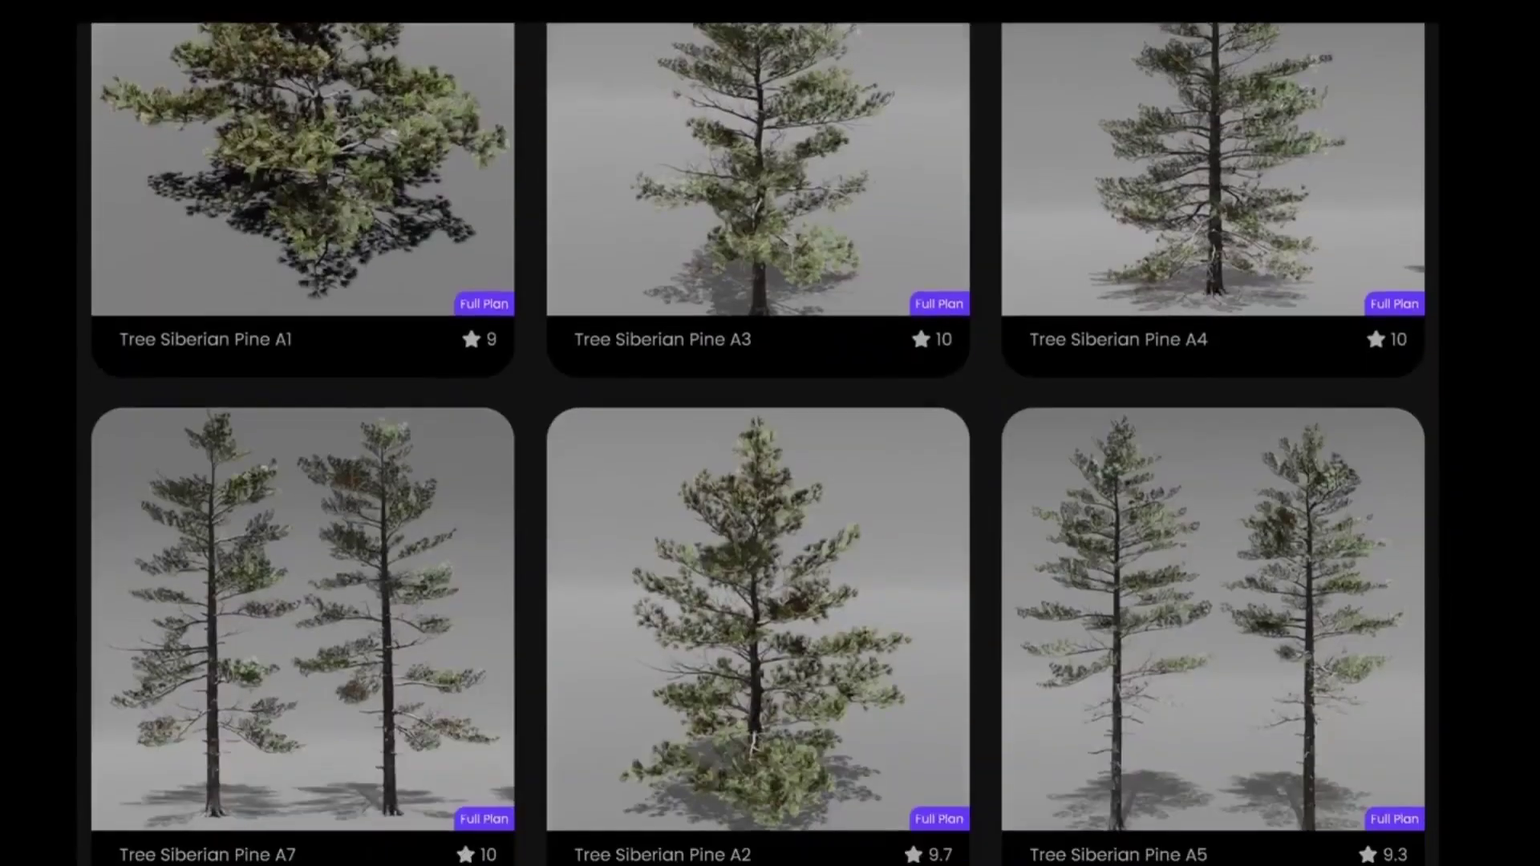
pyautogui.scroll(-5, 770, 433)
pyautogui.scroll(-20, 770, 433)
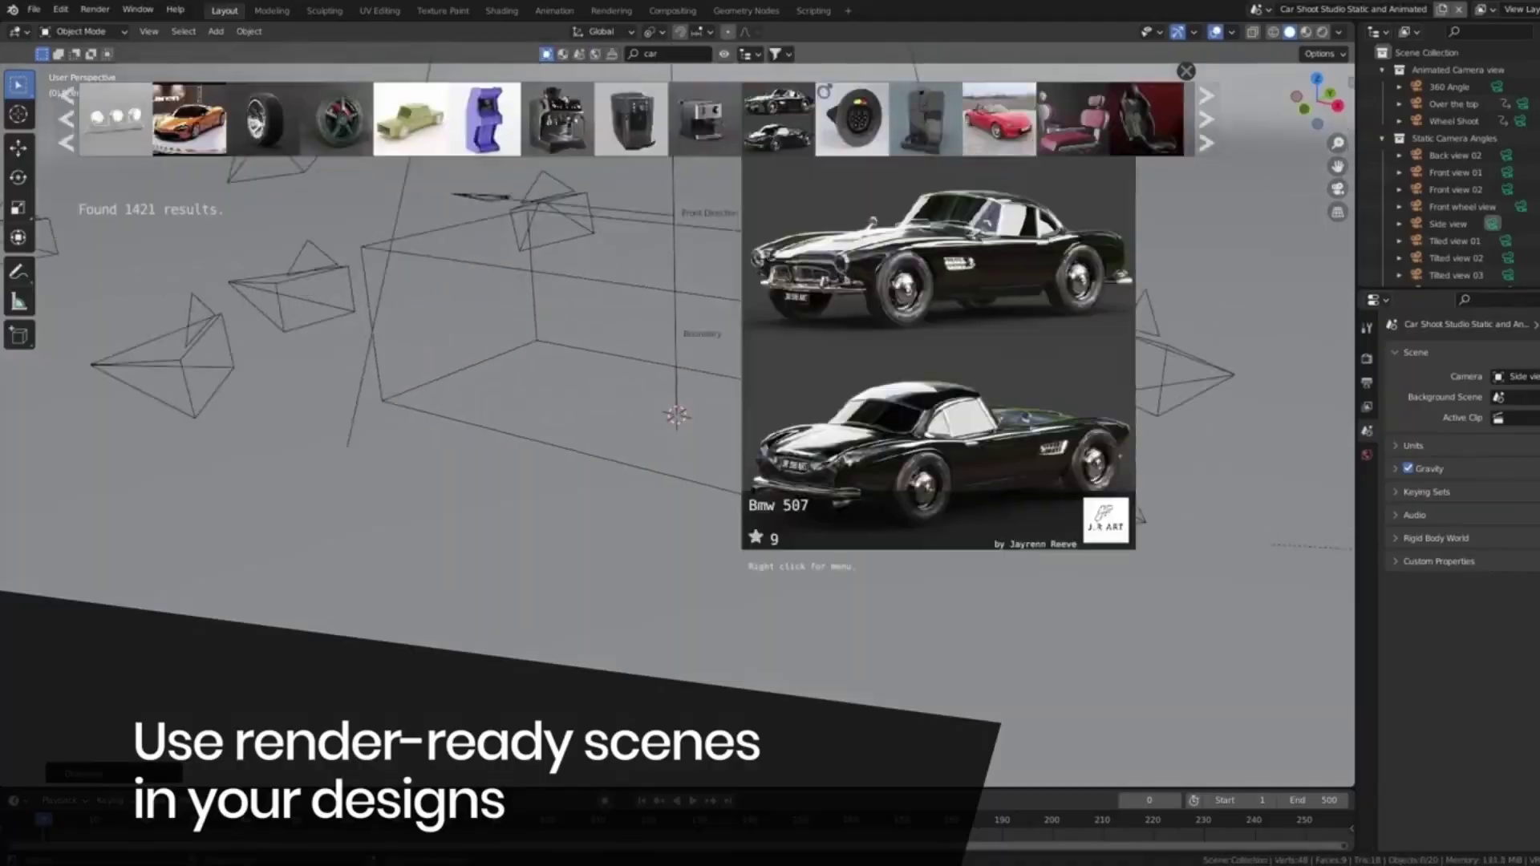
# - Add the Bmw 507 car and rotate the HDRI, then place Wood trunk 01 with a lamp on it
pyautogui.moveTo(779, 118); pyautogui.dragTo(749, 436)
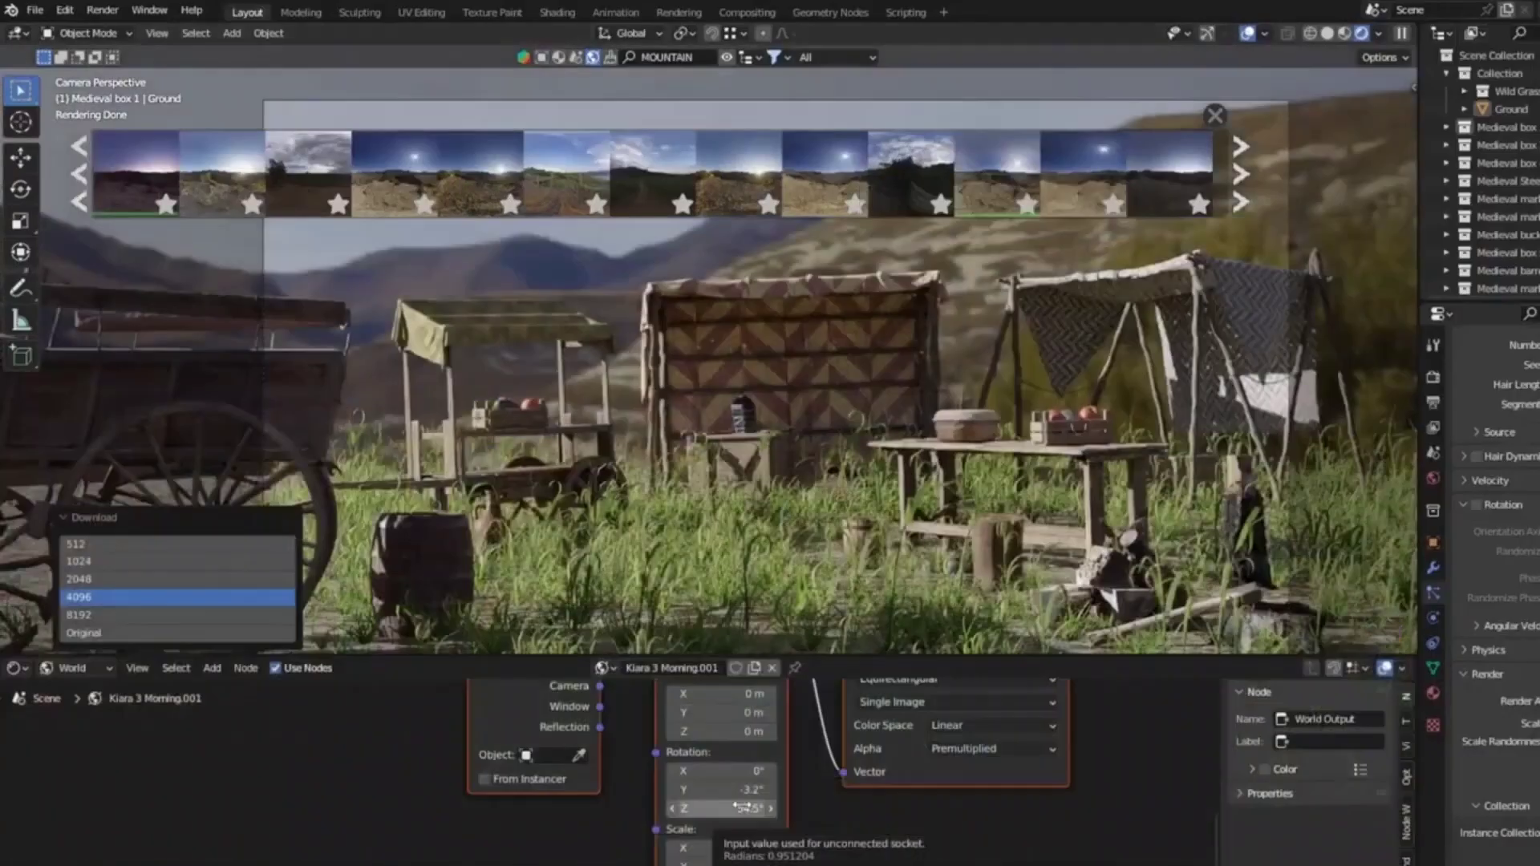
pyautogui.moveTo(745, 808); pyautogui.dragTo(727, 808)
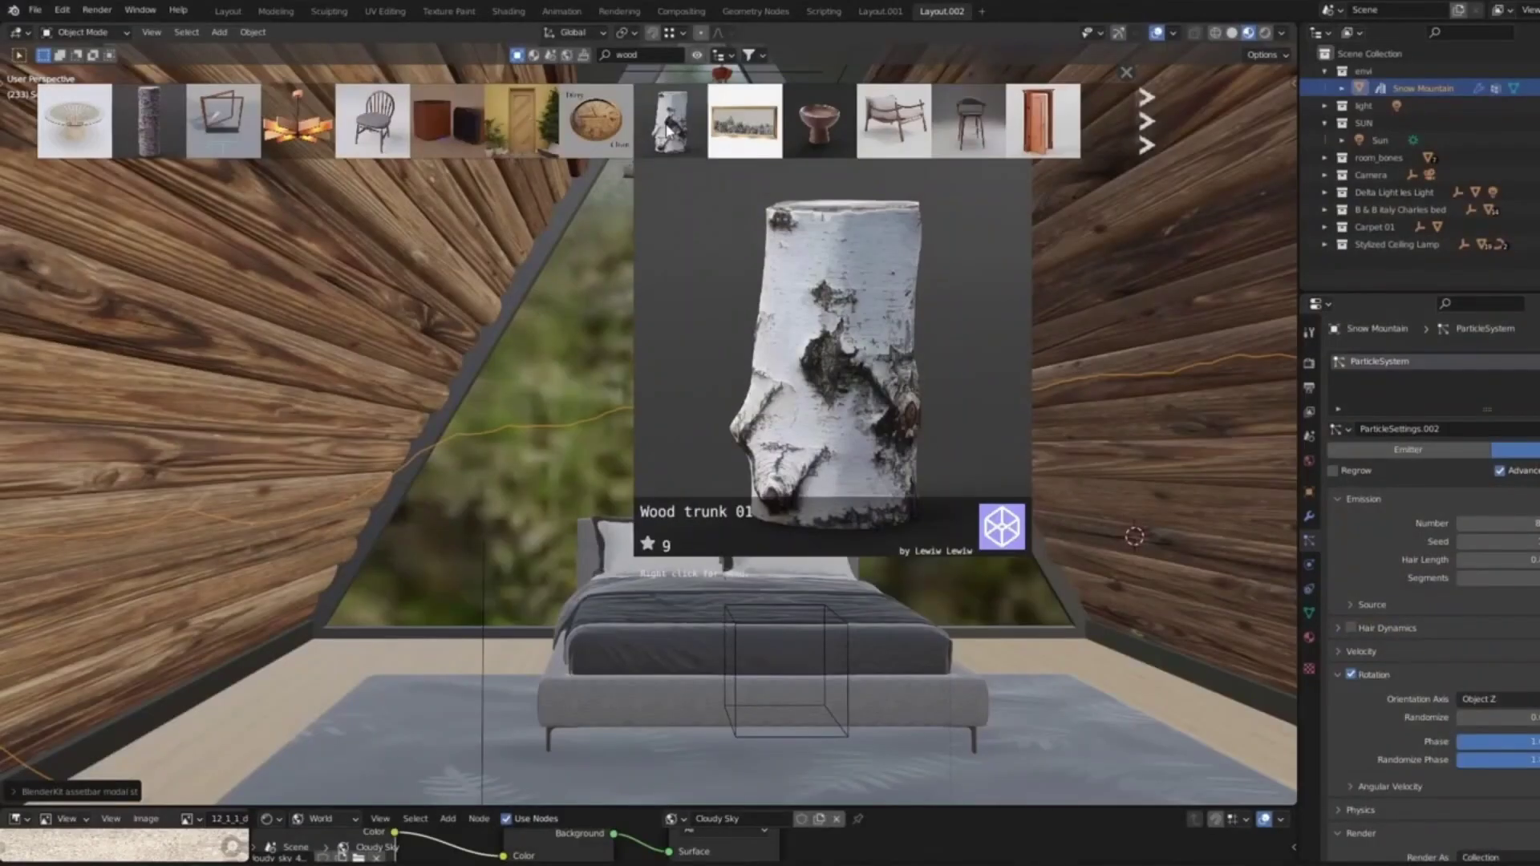
pyautogui.moveTo(667, 128); pyautogui.dragTo(568, 304)
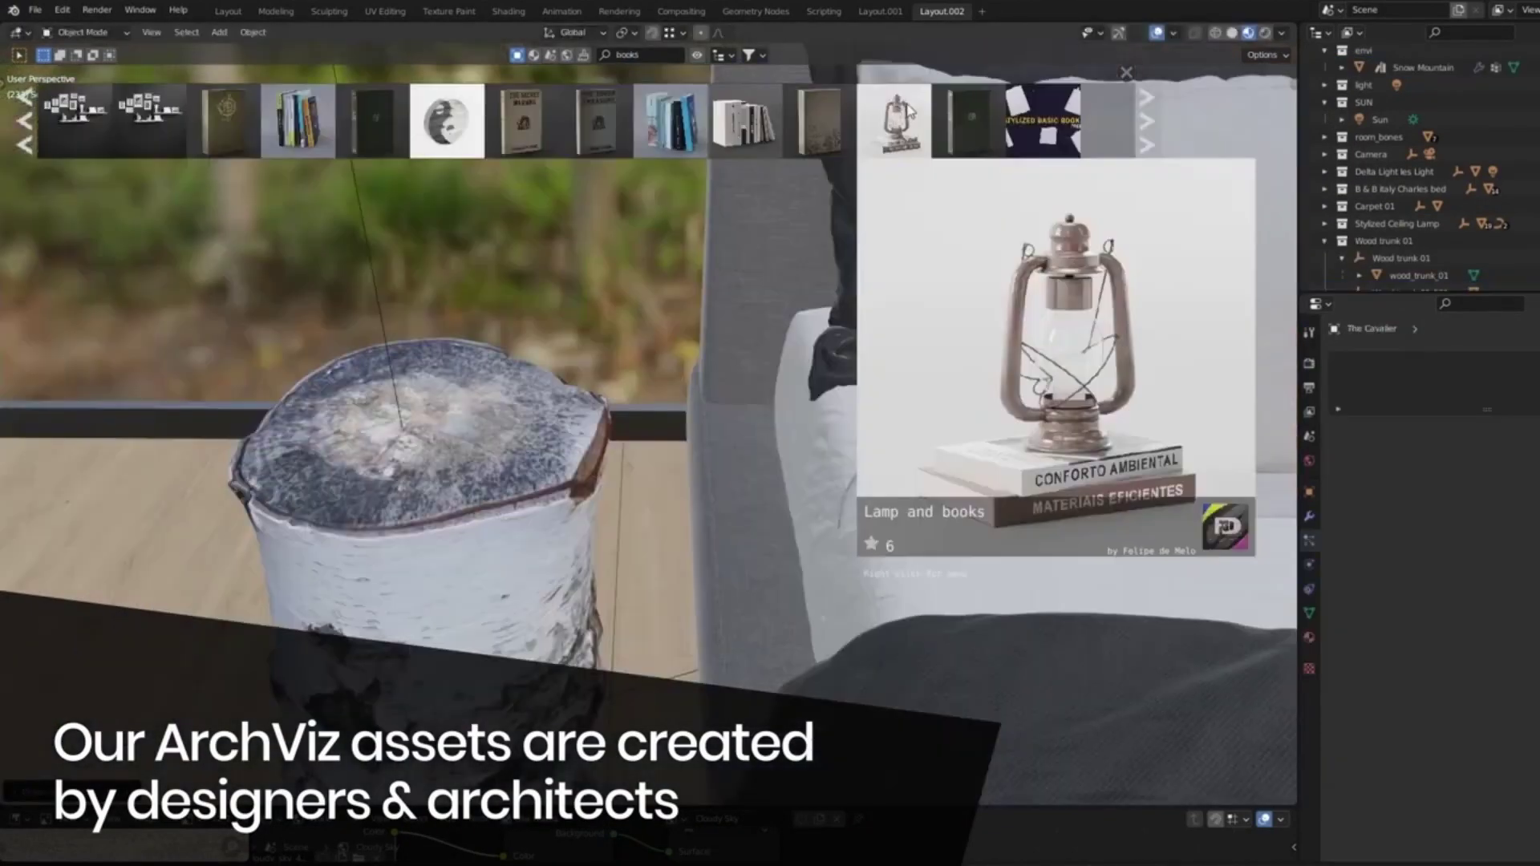
pyautogui.moveTo(895, 120); pyautogui.dragTo(503, 438)
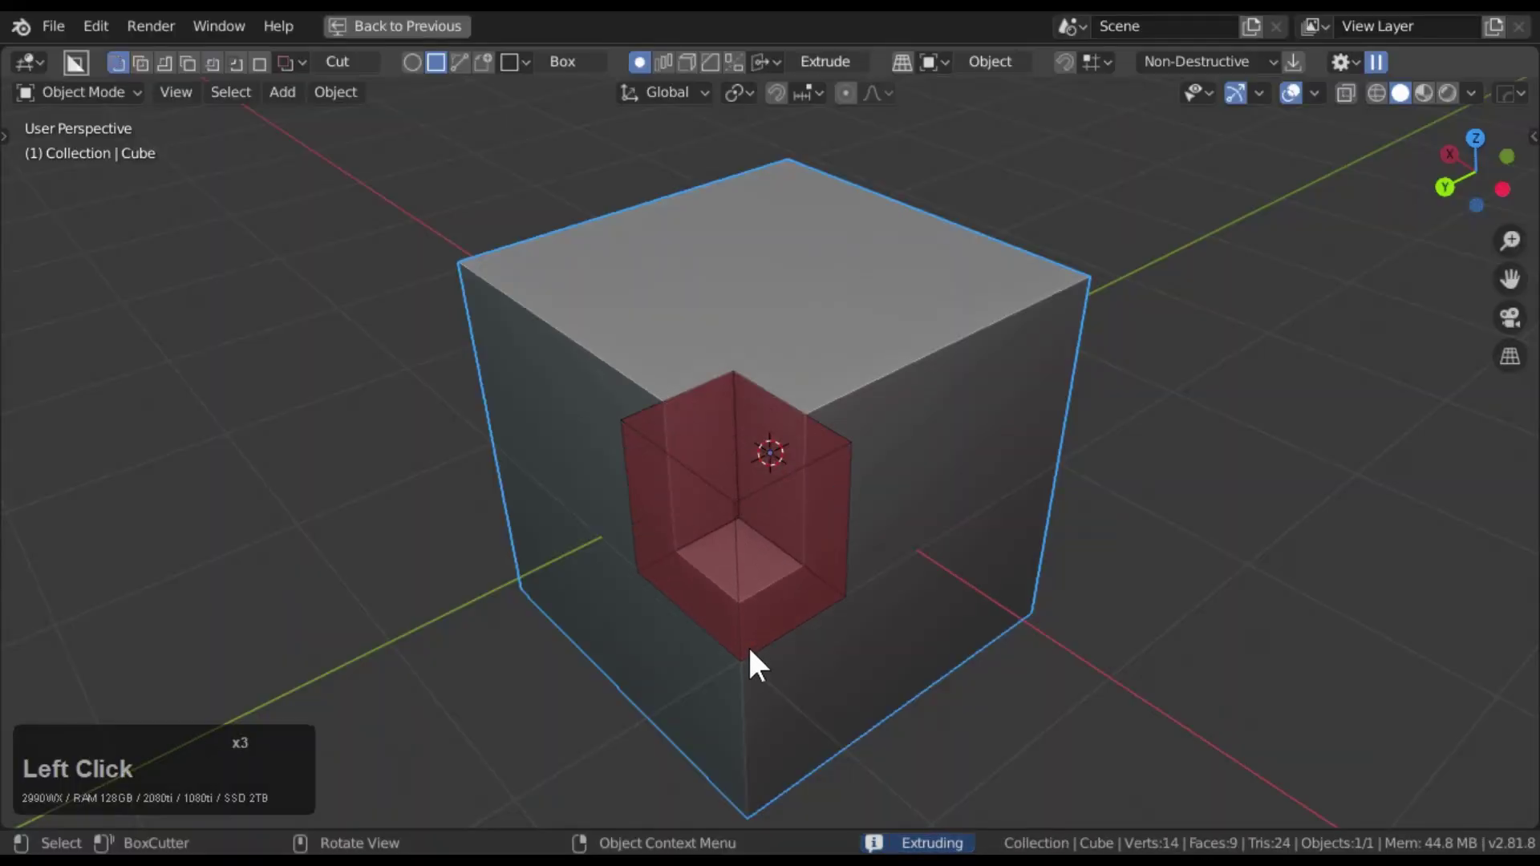
# - Finish the previous box cut, then stretch the cube along the X axis
pyautogui.click(748, 645)
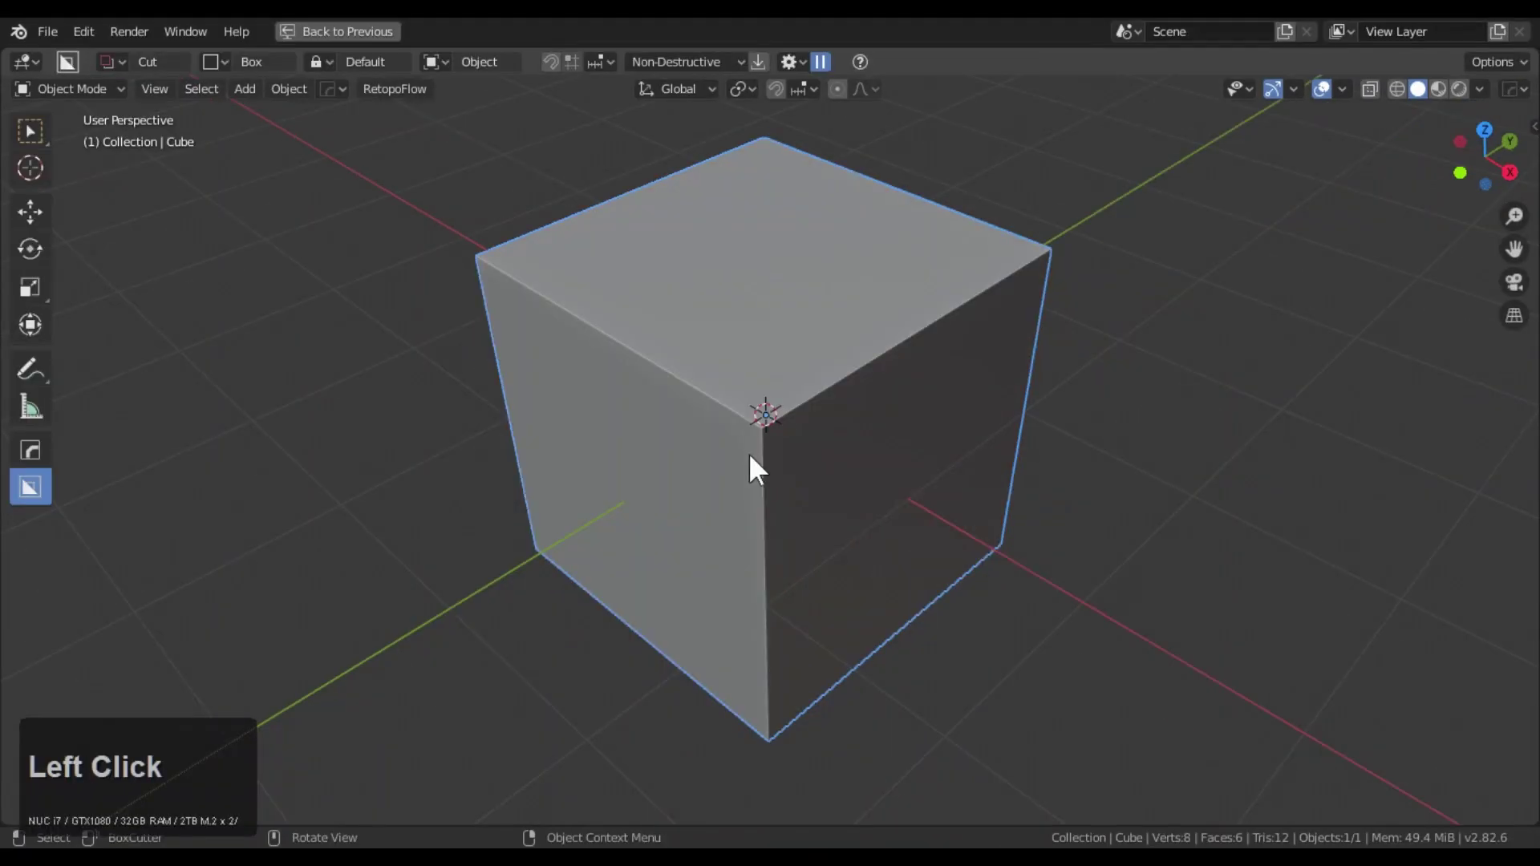
pyautogui.moveTo(750, 459); pyautogui.dragTo(849, 437, button='middle')
pyautogui.press('s')
pyautogui.press('x')
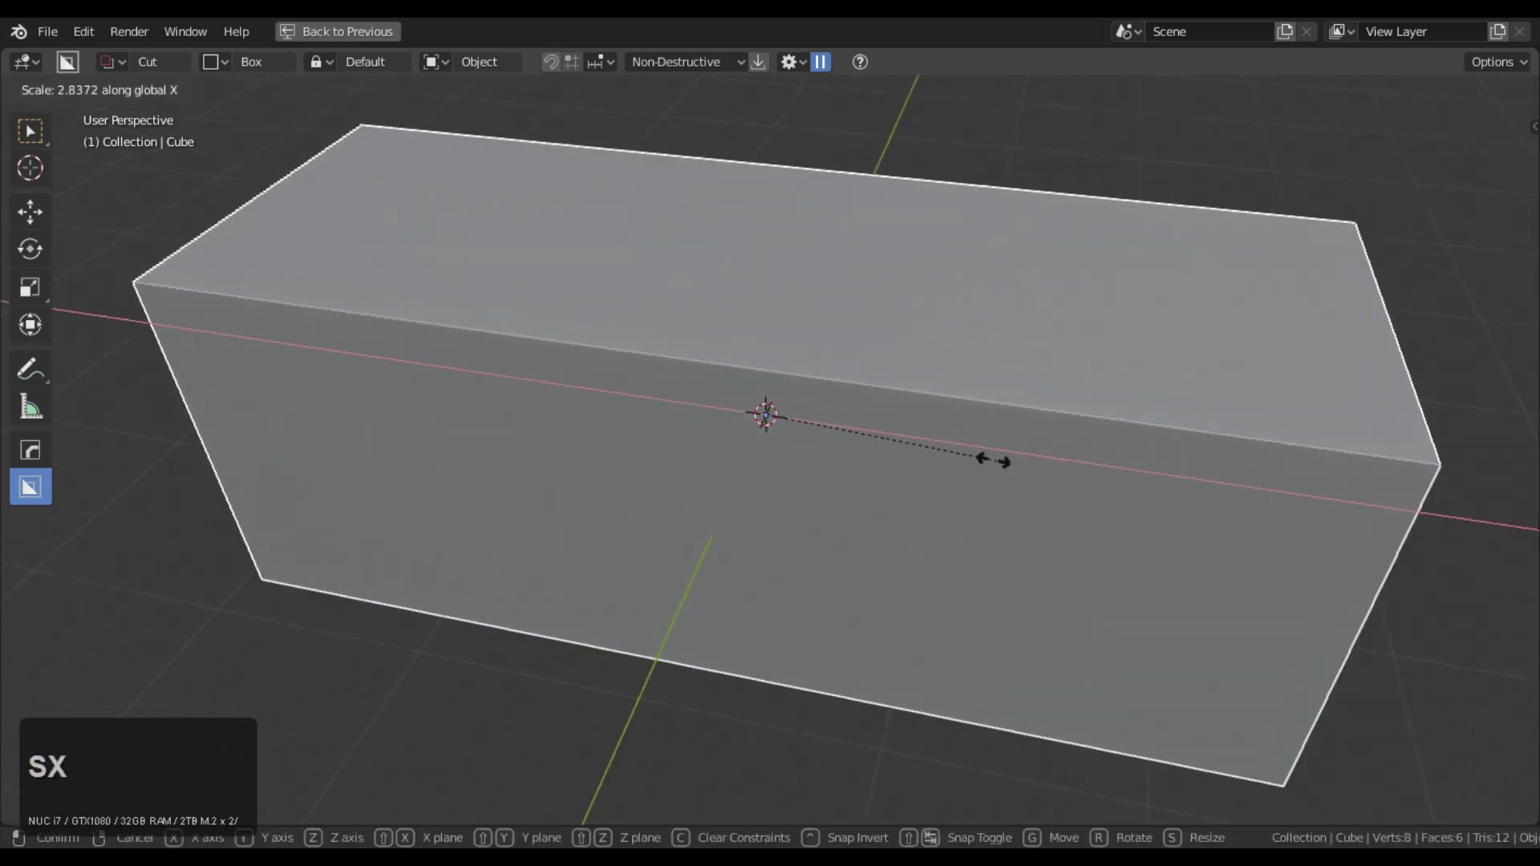
pyautogui.click(936, 444)
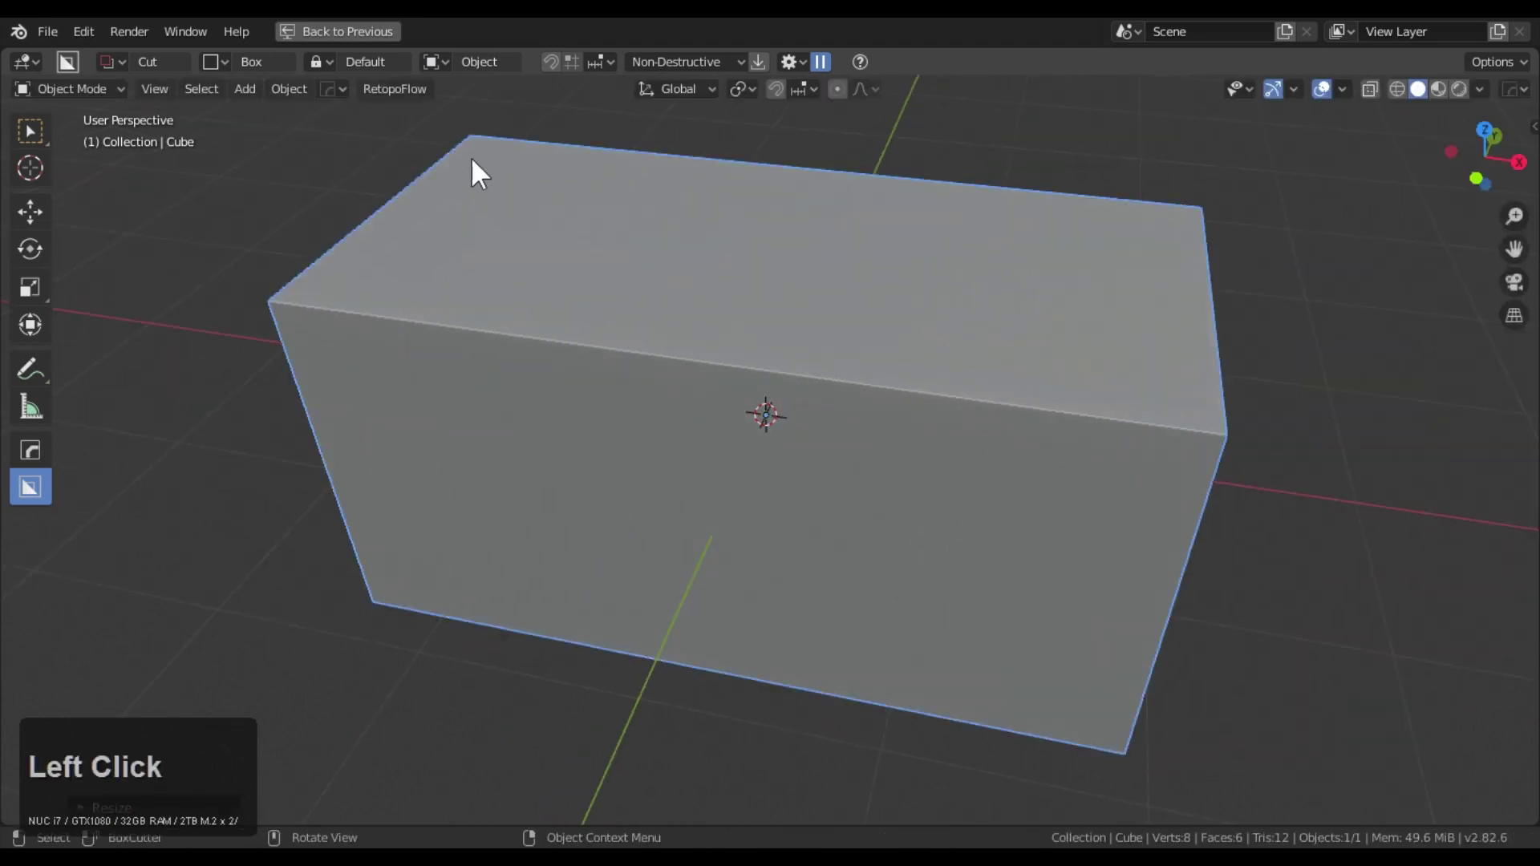
# - Cut two stepped notches into the block's top face and corner
pyautogui.moveTo(471, 157)
pyautogui.mouseDown()
pyautogui.moveTo(453, 361)
pyautogui.moveTo(926, 553)
pyautogui.moveTo(1200, 592)
pyautogui.mouseUp()
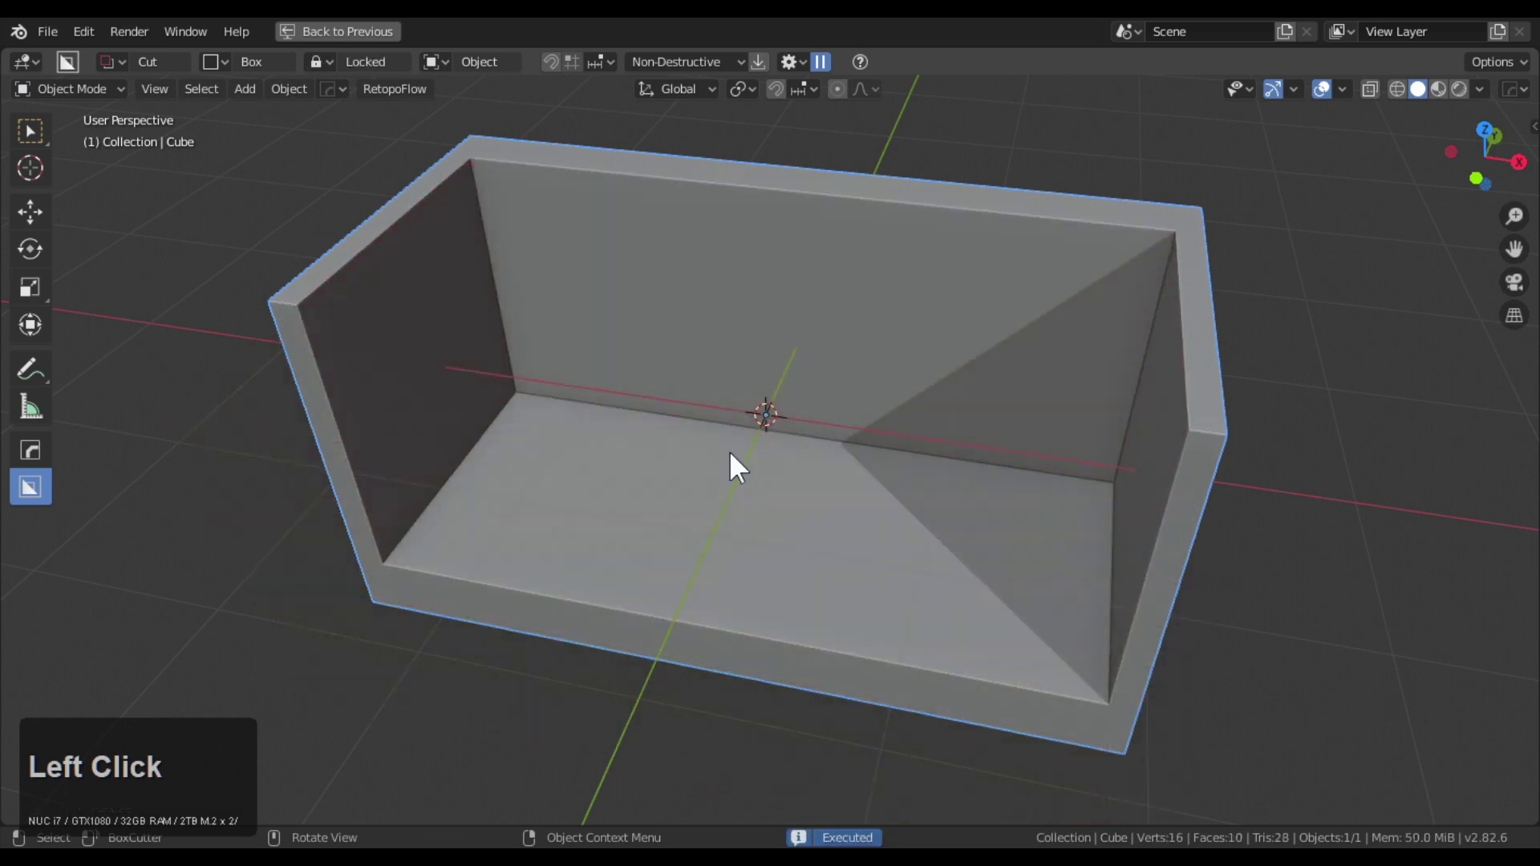
pyautogui.press('d')
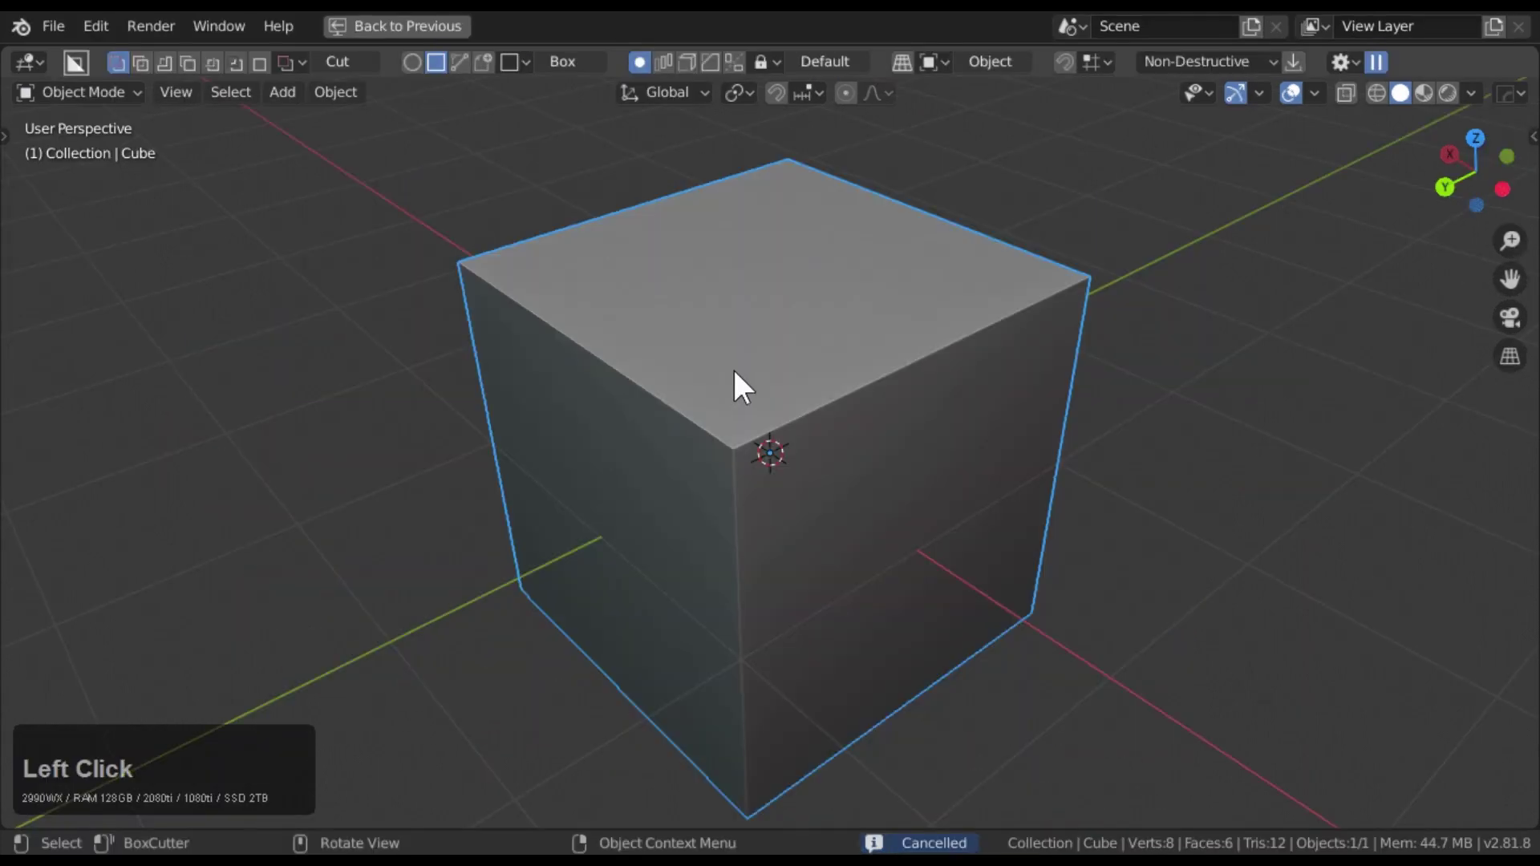
pyautogui.moveTo(736, 377); pyautogui.dragTo(738, 521)
pyautogui.click(748, 647)
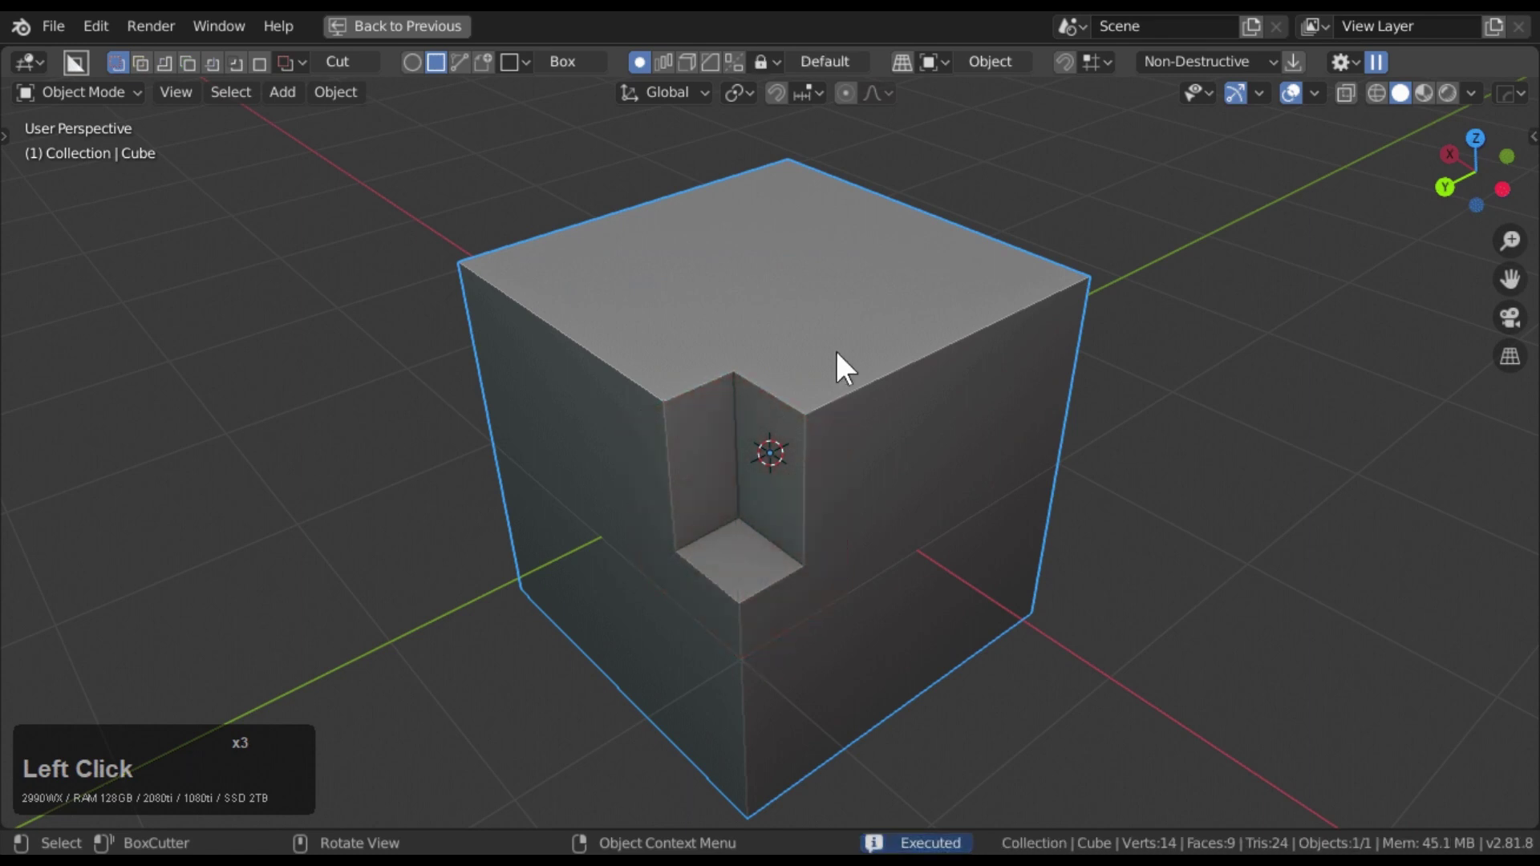
pyautogui.moveTo(915, 353)
pyautogui.mouseDown()
pyautogui.moveTo(868, 433)
pyautogui.moveTo(856, 530)
pyautogui.mouseUp()
pyautogui.click(865, 571)
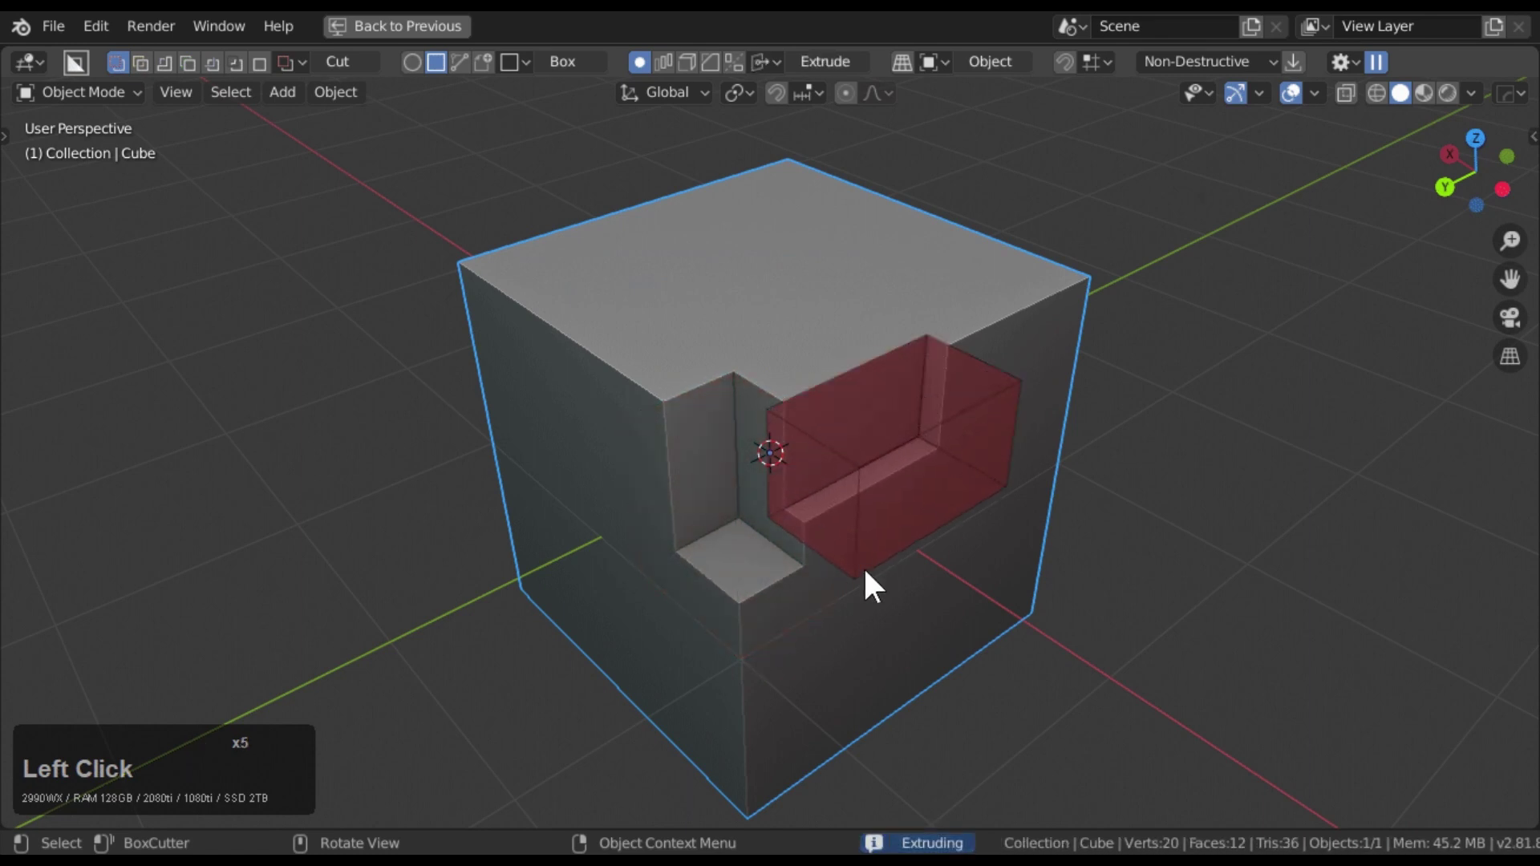
# - Inset a recess around the notches and start another box cut across the top
pyautogui.click(880, 269)
pyautogui.moveTo(823, 399); pyautogui.dragTo(749, 522)
pyautogui.press('z')
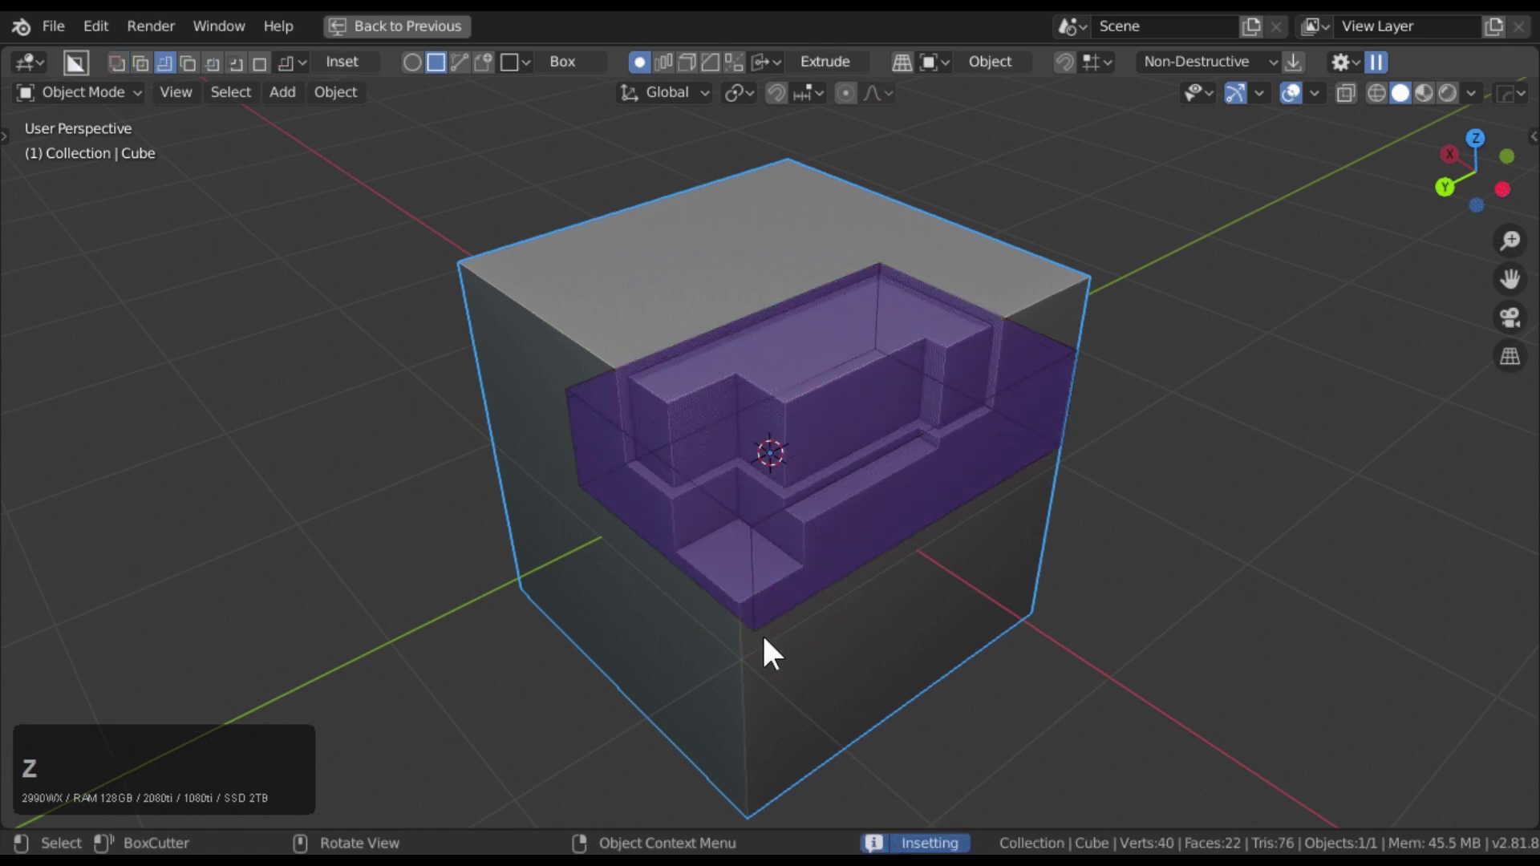
pyautogui.click(777, 721)
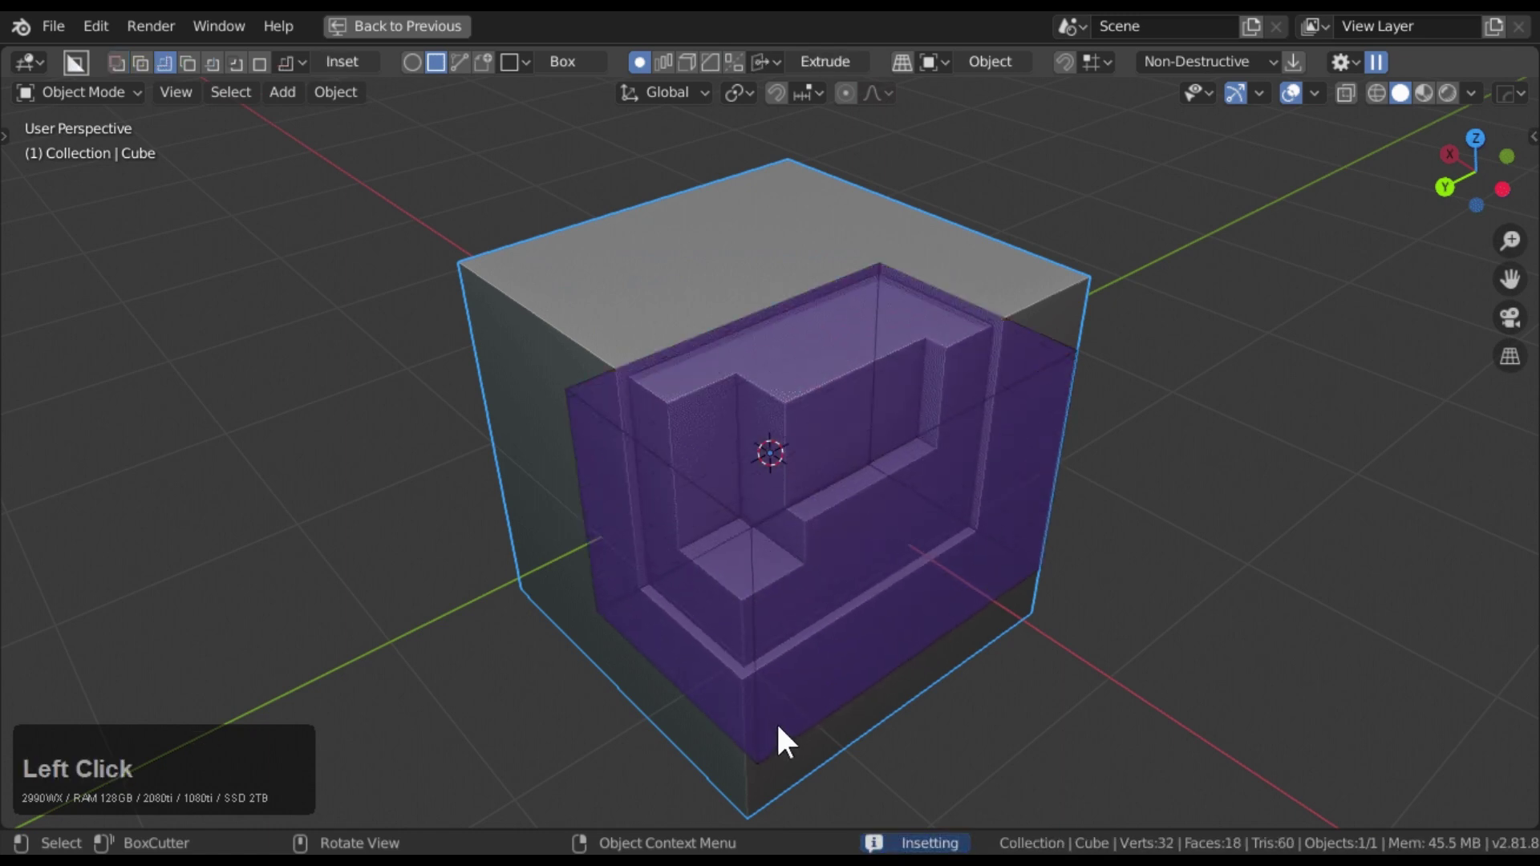
pyautogui.click(888, 242)
pyautogui.moveTo(843, 315); pyautogui.dragTo(763, 533)
# - Round the plane's corners, solidify it into a block, shade smooth and bevel its top edges
pyautogui.press('x')
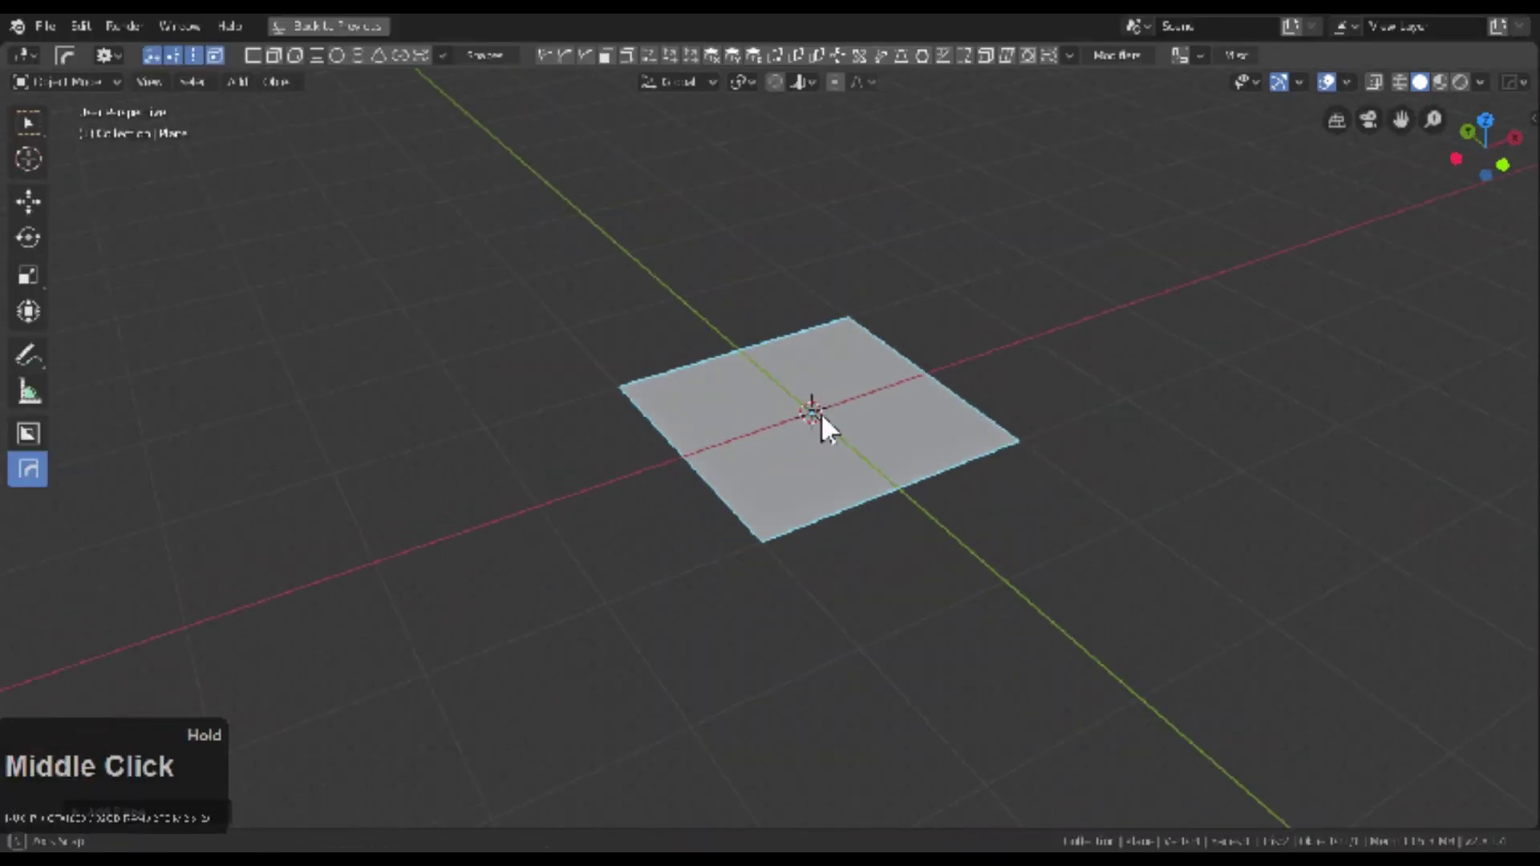
pyautogui.click(548, 56)
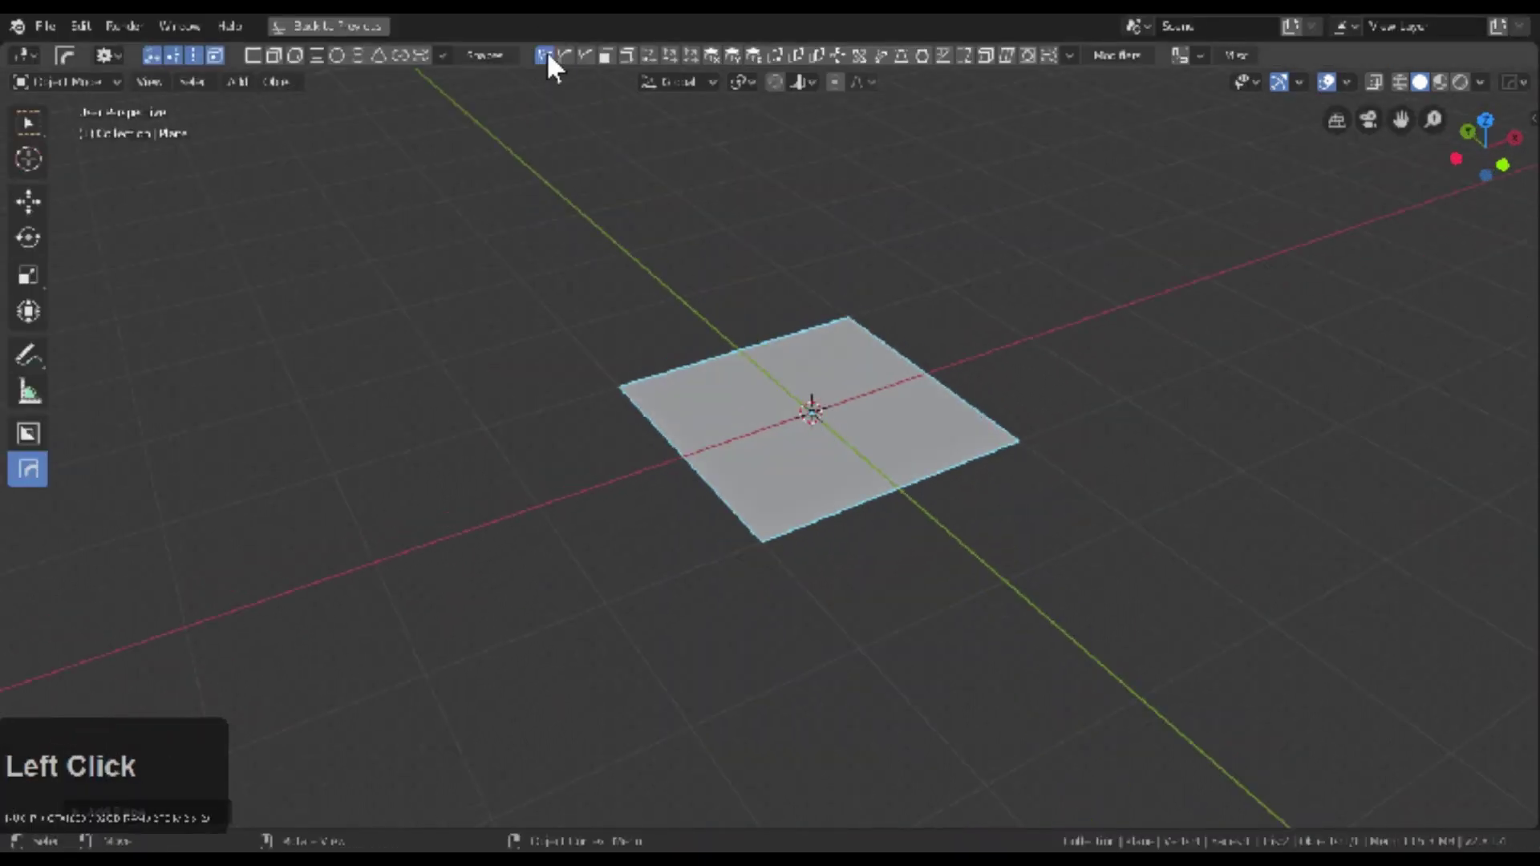
pyautogui.click(627, 53)
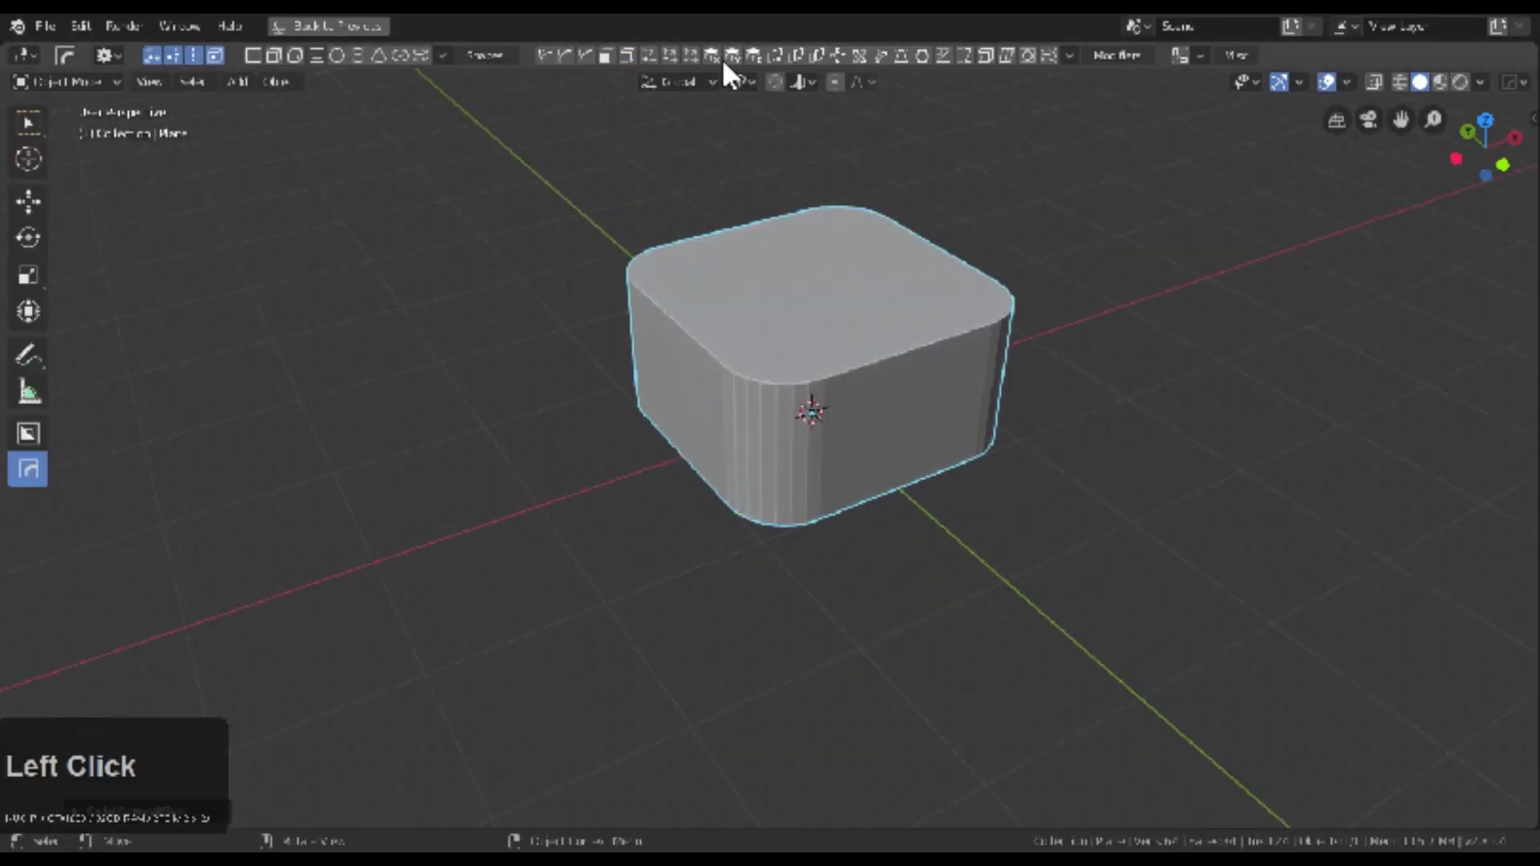
pyautogui.click(590, 55)
pyautogui.scroll(3, 794, 321)
pyautogui.scroll(-2, 513, 168)
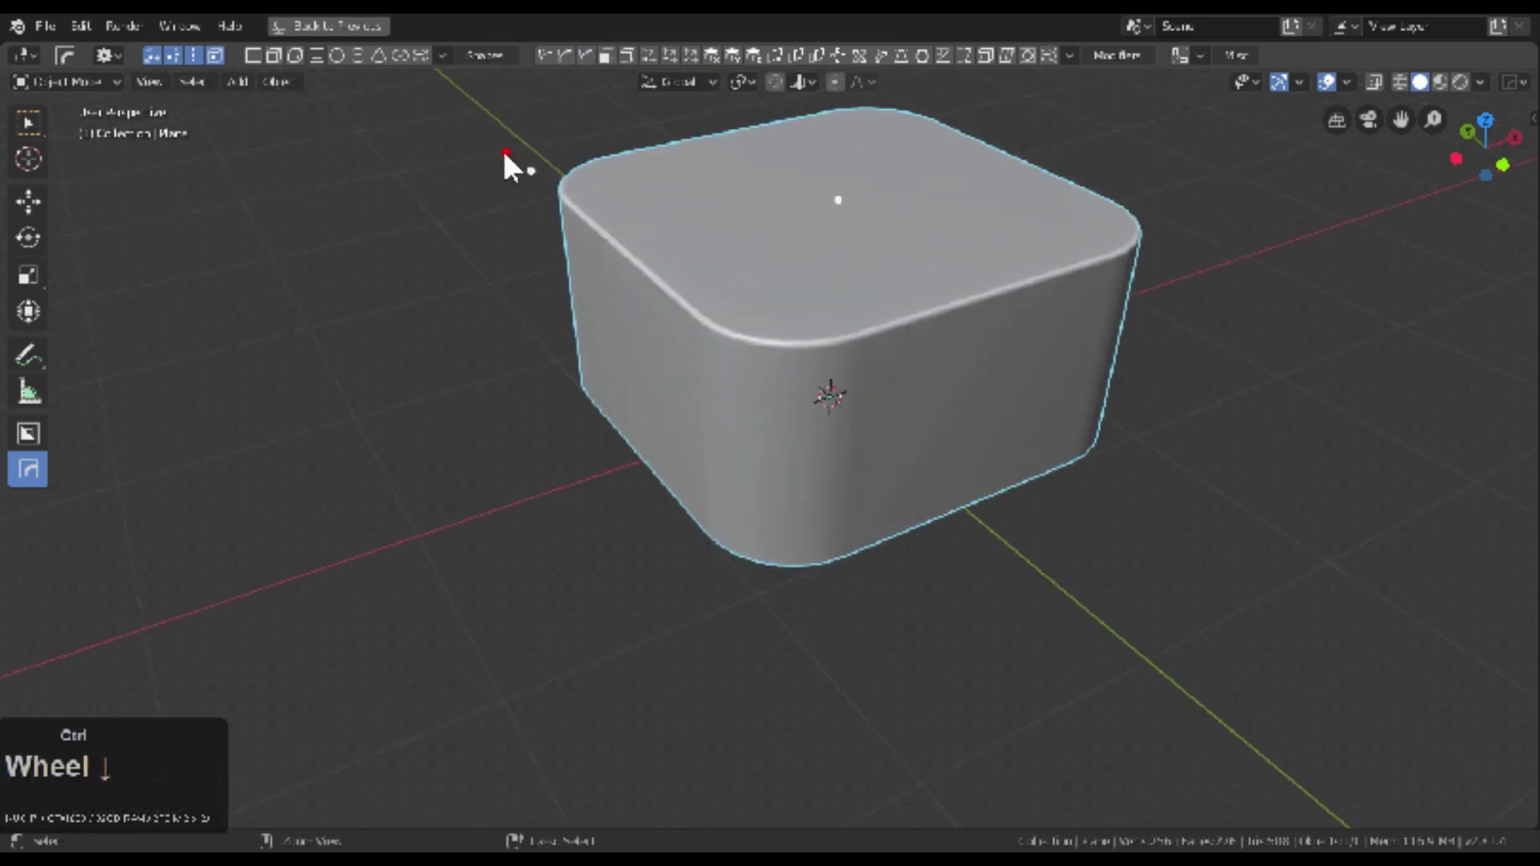
pyautogui.keyDown('ctrl'); pyautogui.moveTo(509, 152); pyautogui.dragTo(491, 146); pyautogui.keyUp('ctrl')
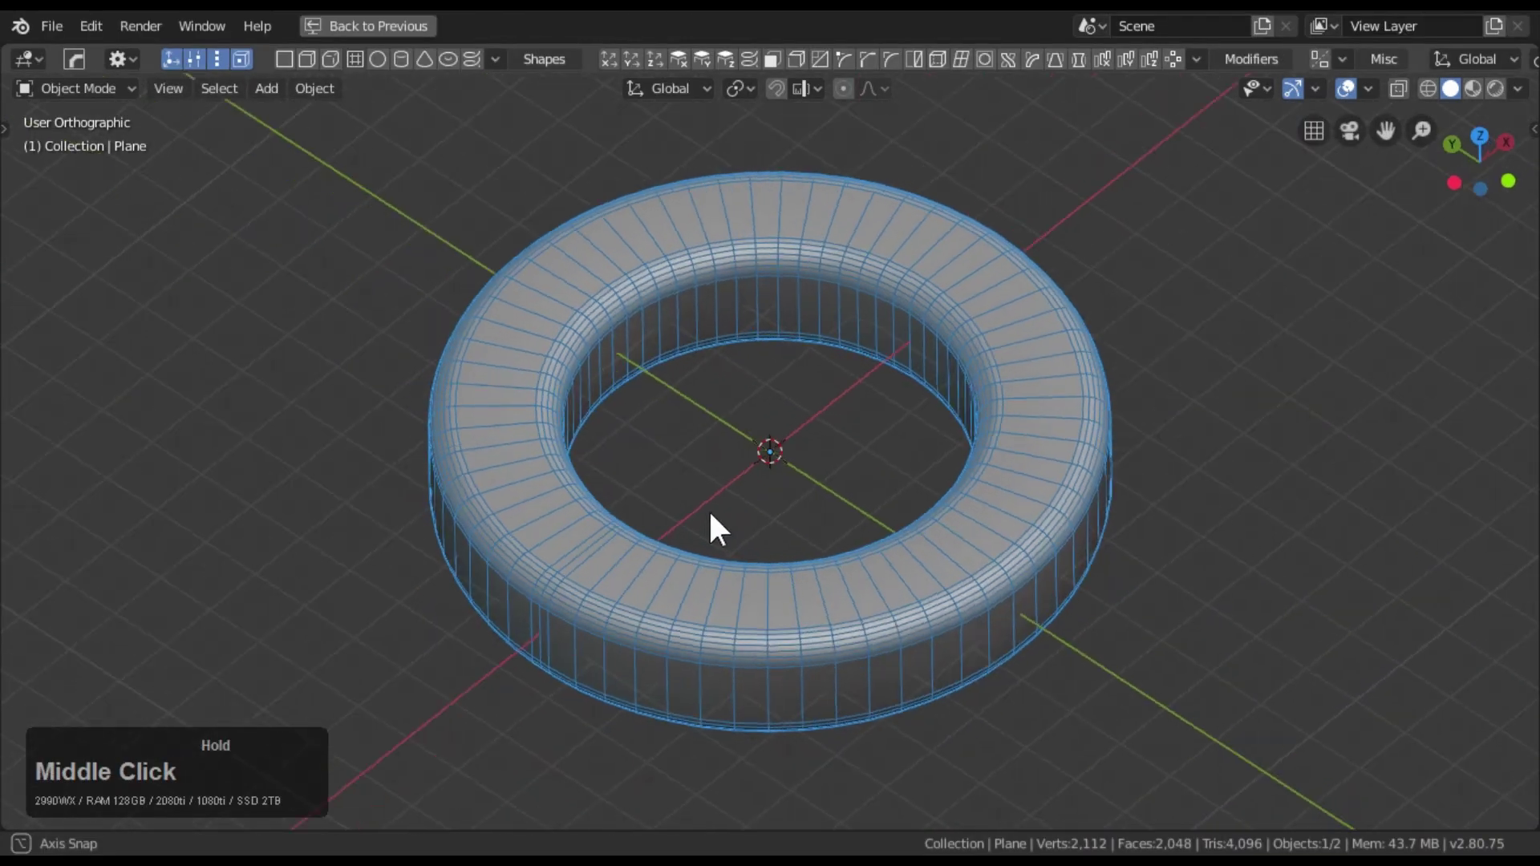
# - Increase the ring's bevel width to 0.892m and bring up its screw settings
pyautogui.moveTo(710, 515); pyautogui.dragTo(690, 497, button='middle')
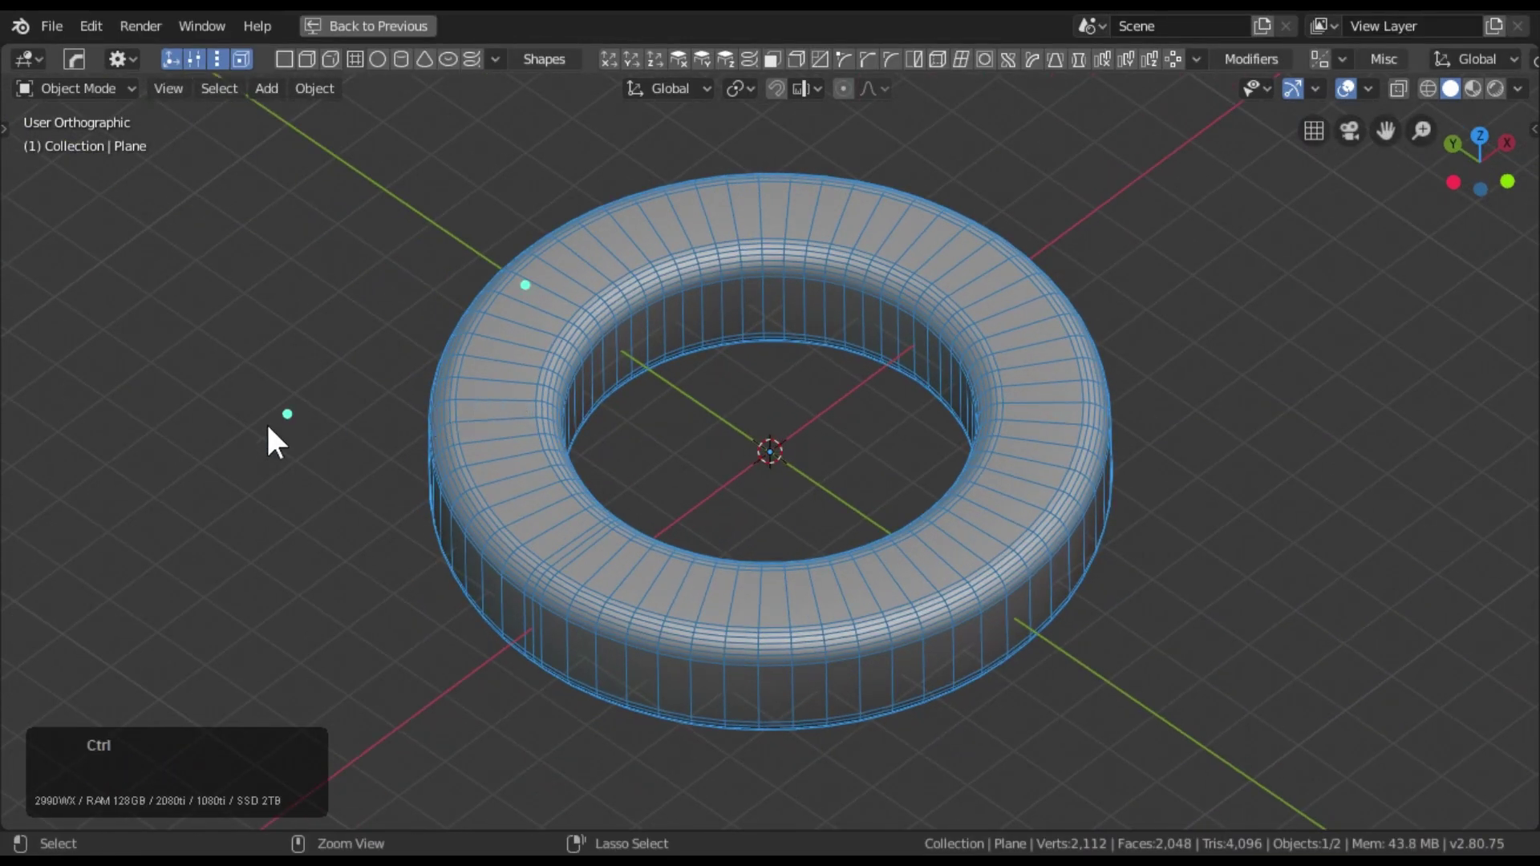
pyautogui.keyDown('ctrl'); pyautogui.click(287, 414); pyautogui.keyUp('ctrl')
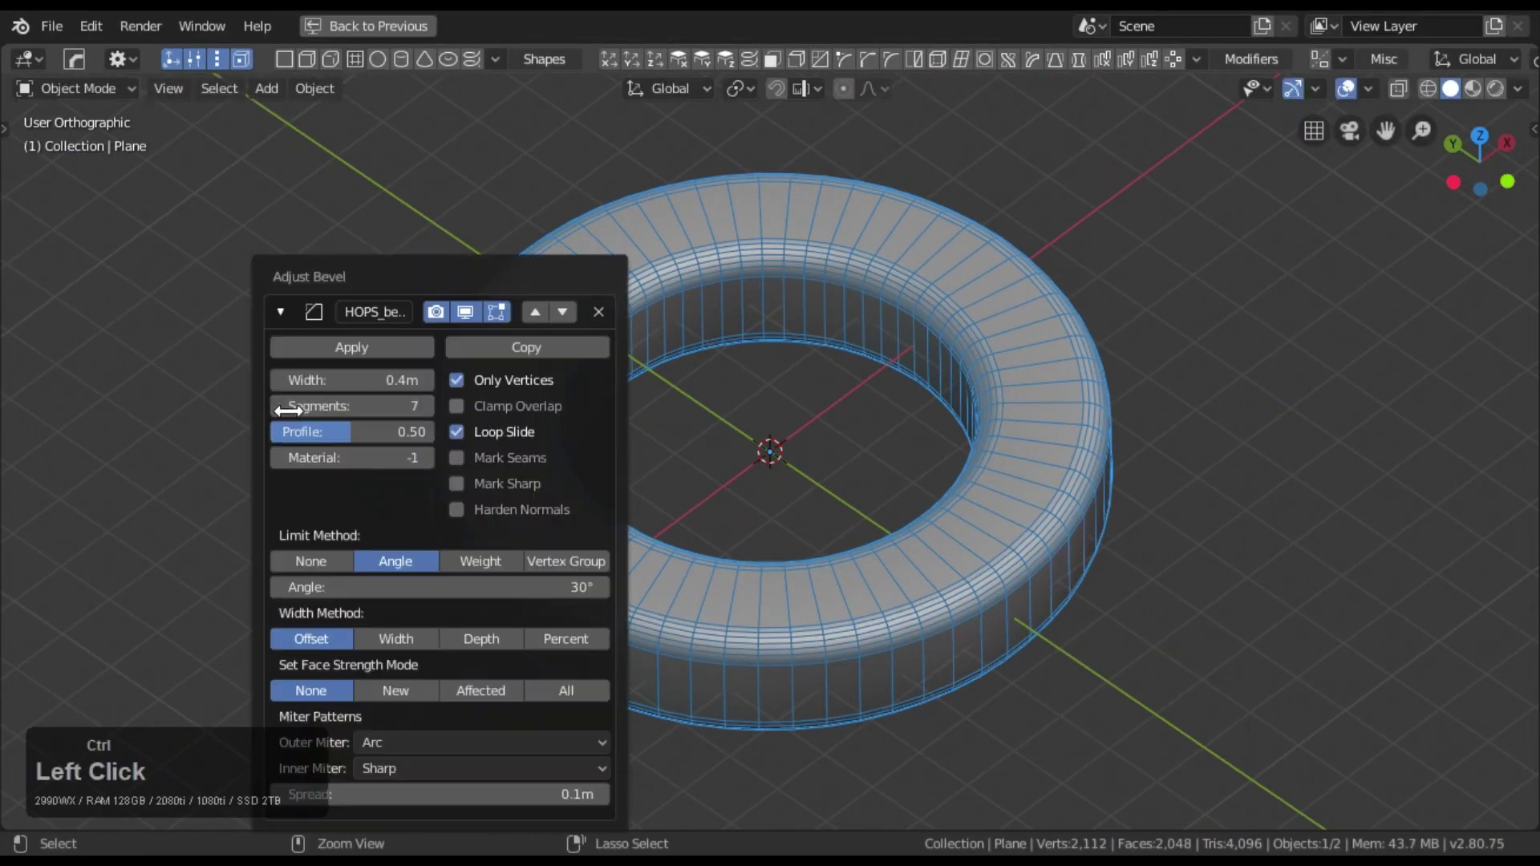
pyautogui.keyDown('shift'); pyautogui.click(352, 379); pyautogui.keyUp('shift')
pyautogui.moveTo(351, 379)
pyautogui.keyDown('shift'); pyautogui.mouseDown()
pyautogui.moveTo(409, 380)
pyautogui.moveTo(333, 380)
pyautogui.mouseUp(); pyautogui.keyUp('shift')
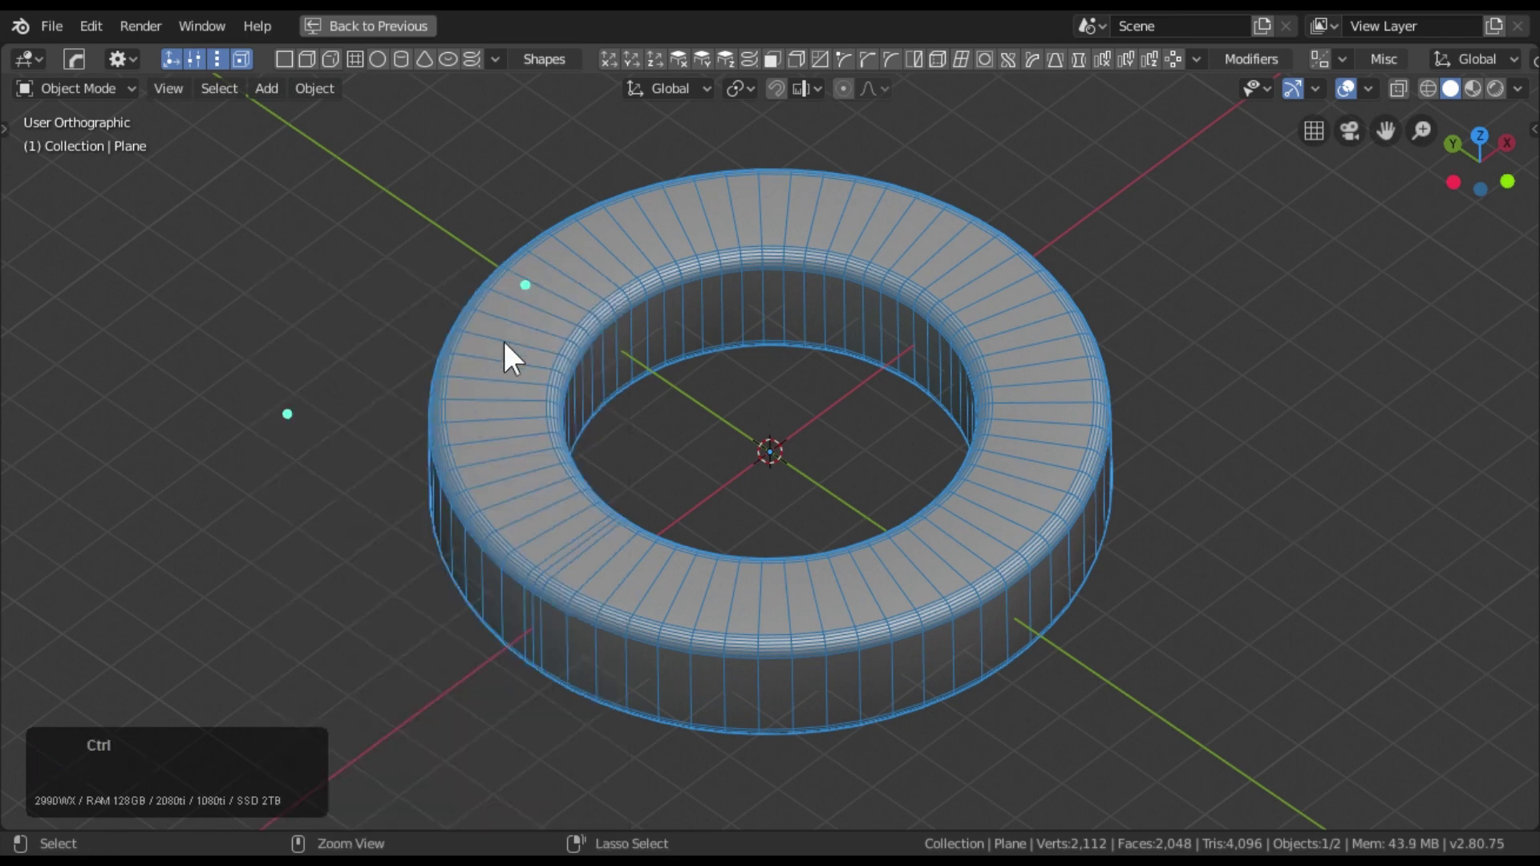
pyautogui.keyDown('ctrl'); pyautogui.click(526, 291); pyautogui.keyUp('ctrl')
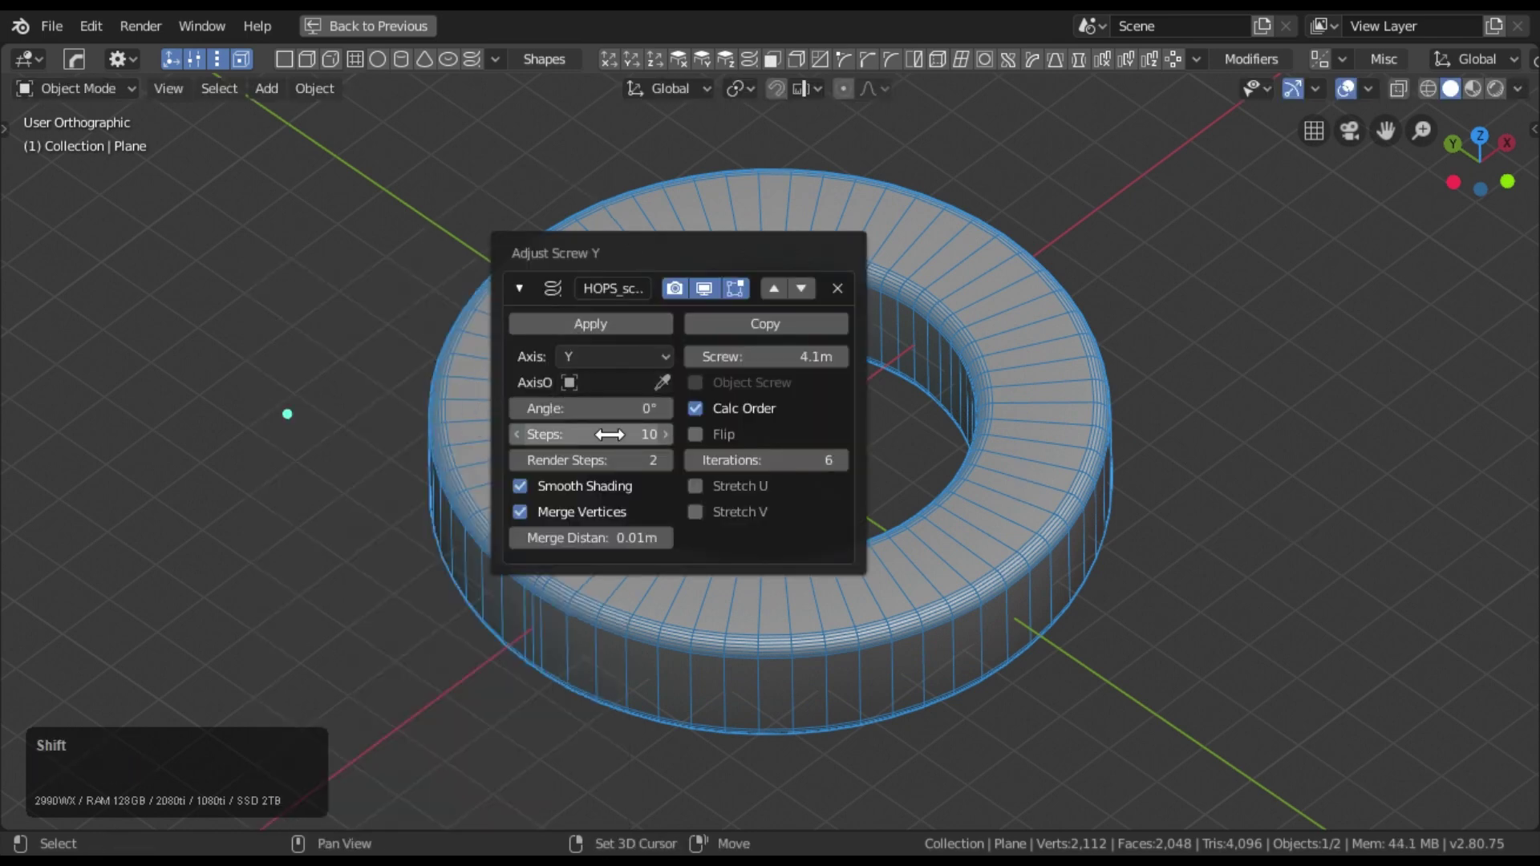